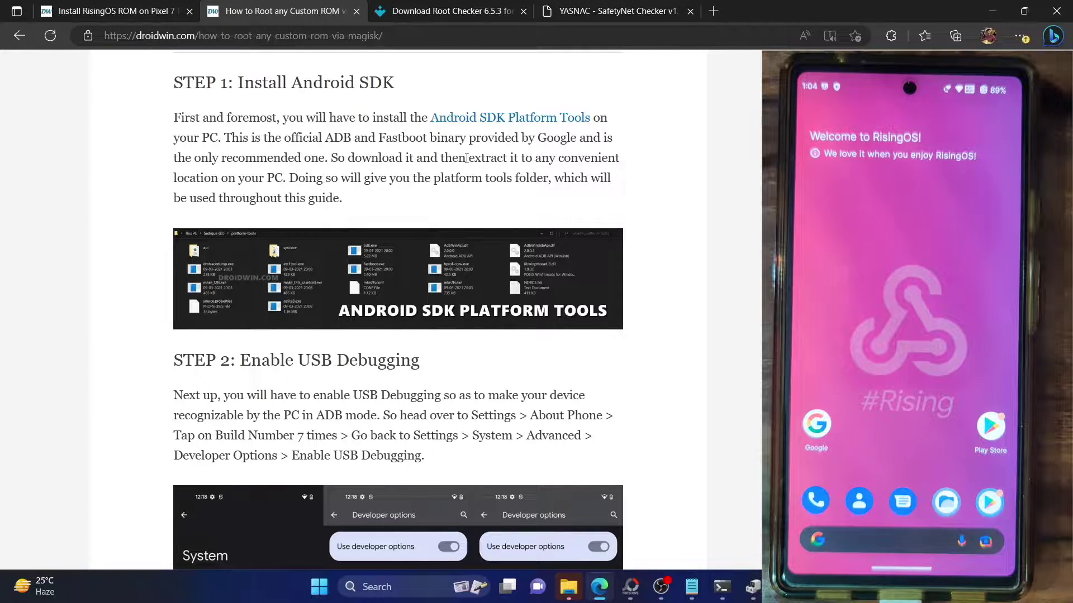
# Step: Scroll the DroidWin 'How to Root any Custom ROM' article up to STEP 1: Install Android SDK
pyautogui.scroll(1, 271, 174)
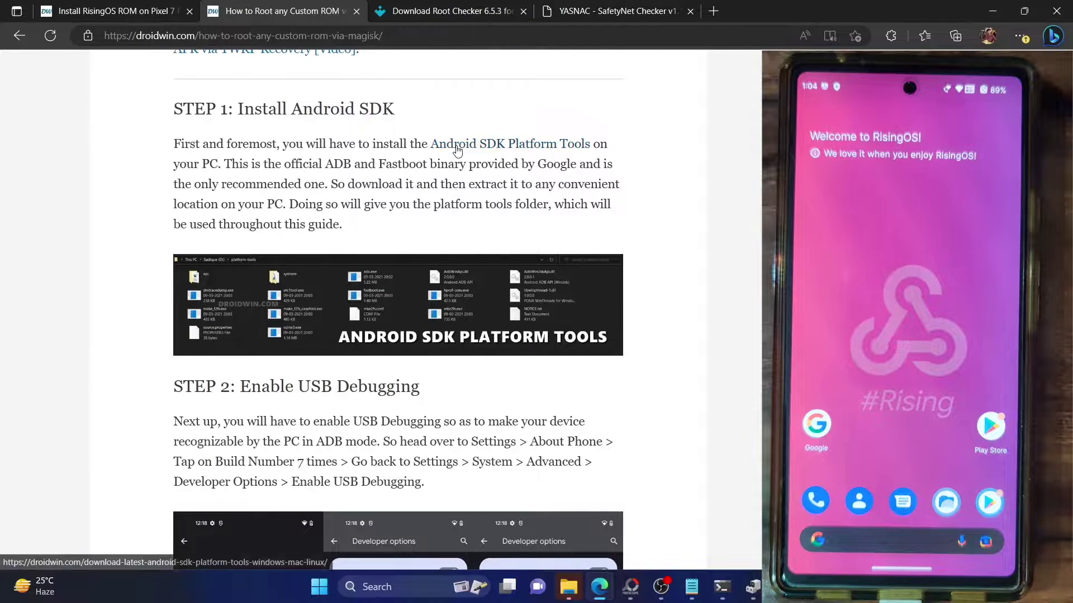
# Step: Look over the platform-tools folder in File Explorer, then scroll further down the rooting guide in Edge
pyautogui.click(579, 599)
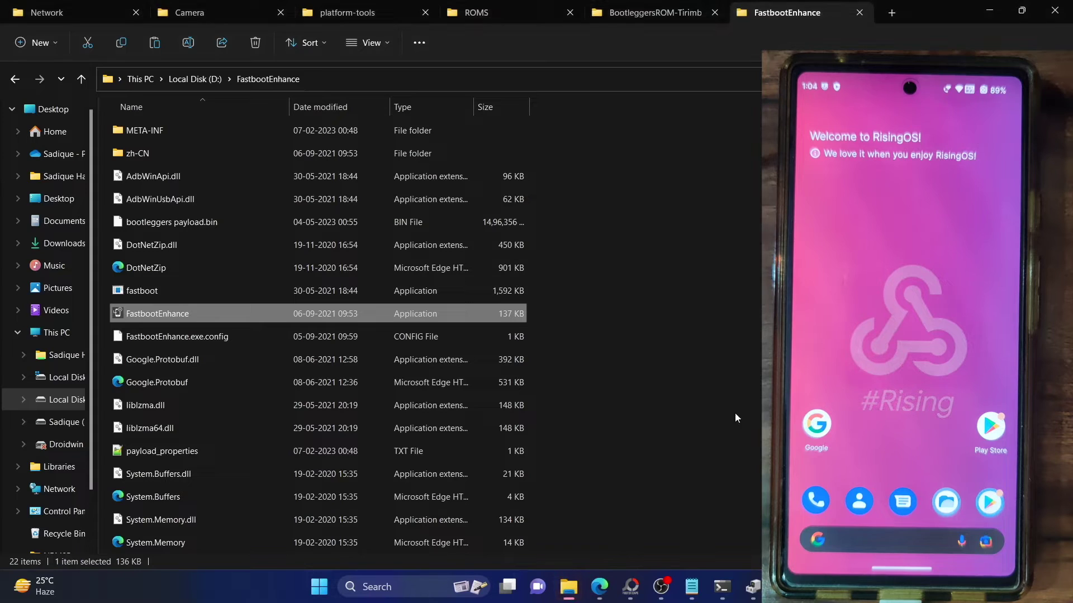
pyautogui.click(372, 8)
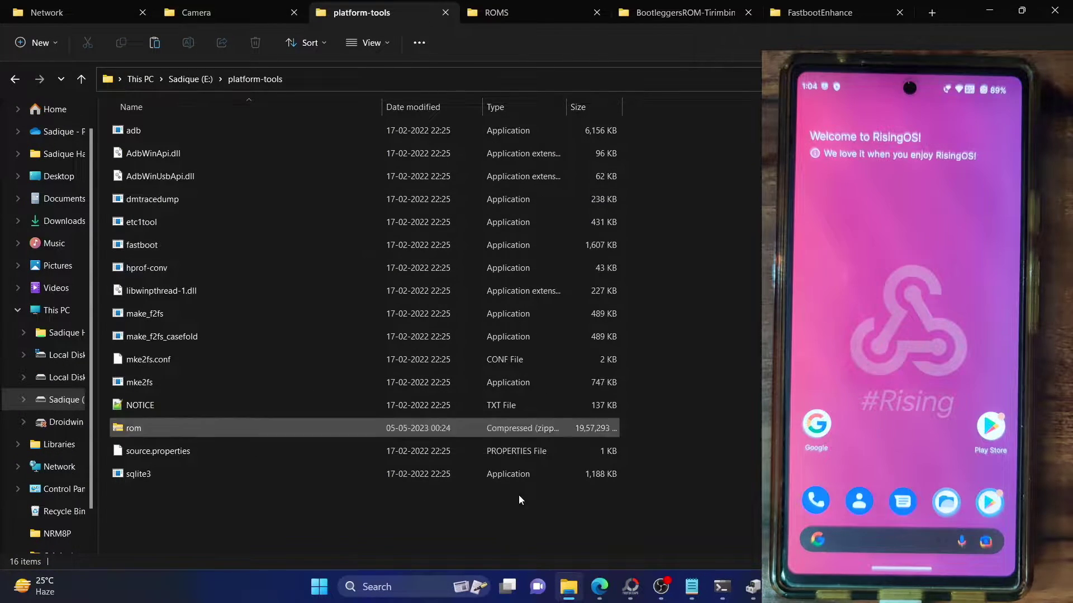
pyautogui.click(600, 591)
pyautogui.scroll(-1, 391, 371)
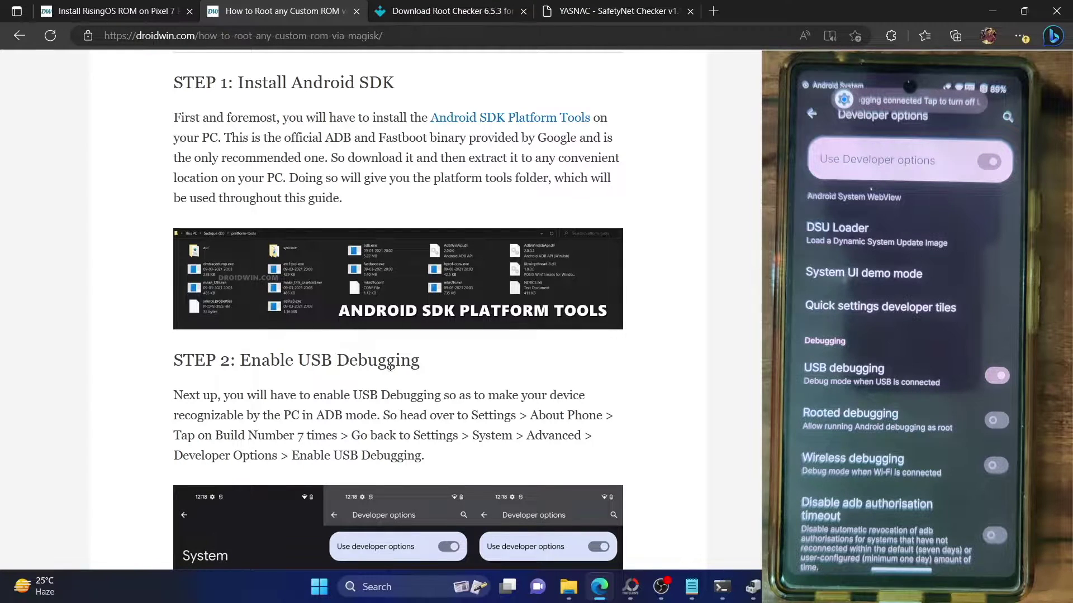
# Step: Launch cmd from the platform-tools address bar and run 'adb devices' to list the phone
pyautogui.click(565, 594)
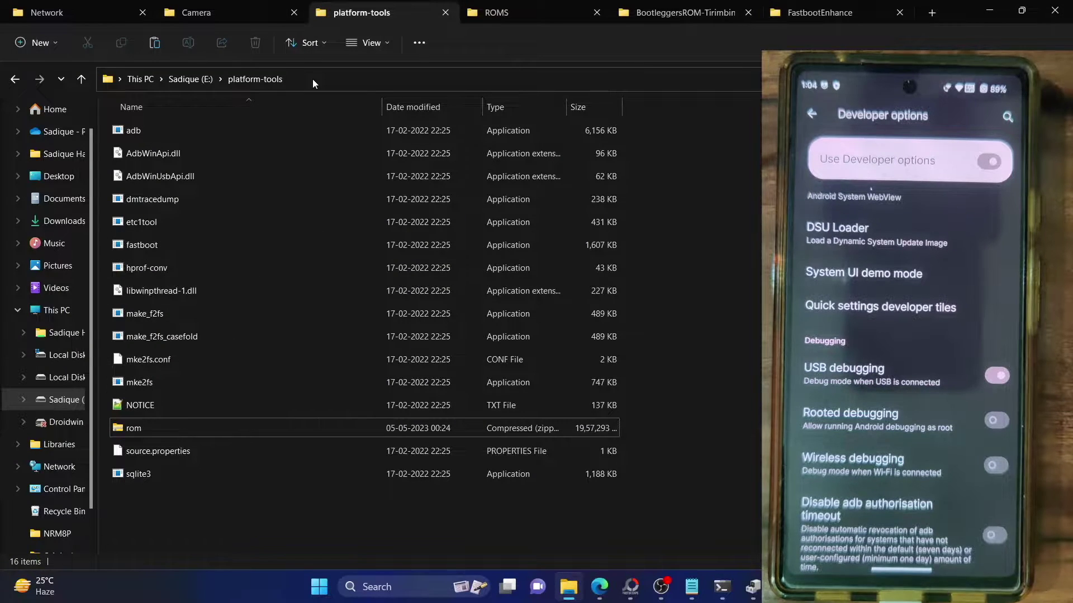
pyautogui.click(313, 78)
pyautogui.write('cmd')
pyautogui.press('Return')
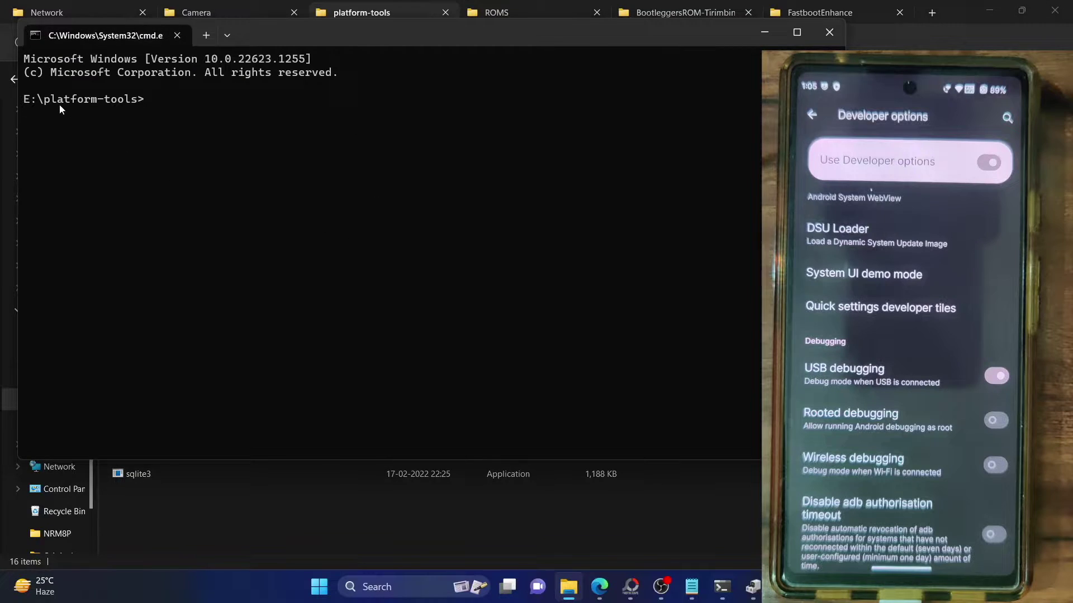
pyautogui.write('adb devices')
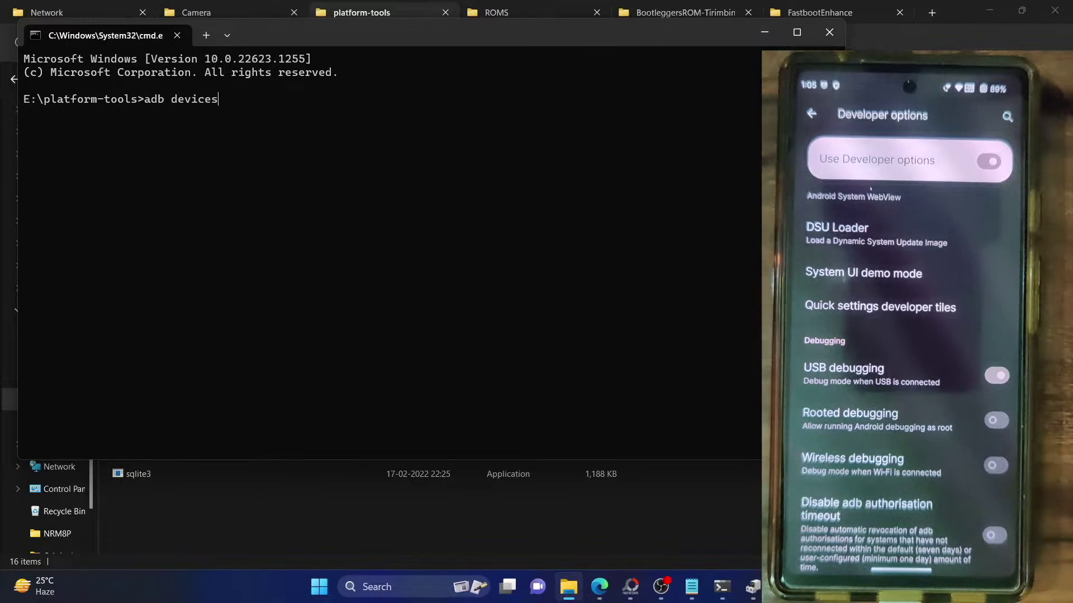
pyautogui.press('Return')
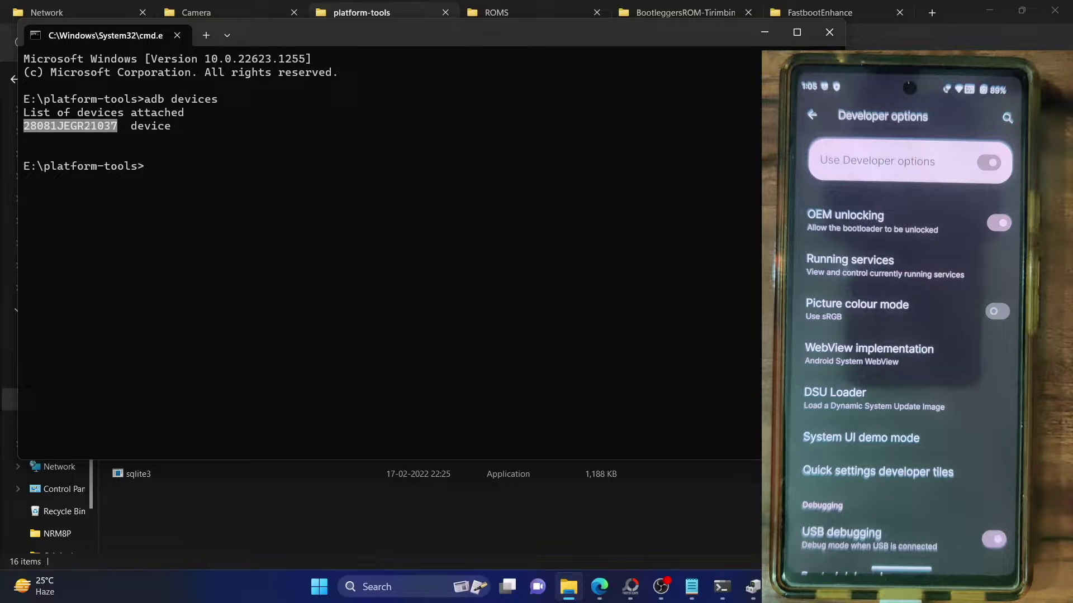
# Step: Open the guide's 'latest Magisk APK' link in a new tab and close the Root Checker and YASNAC tabs
pyautogui.click(591, 573)
pyautogui.scroll(-7, 230, 317)
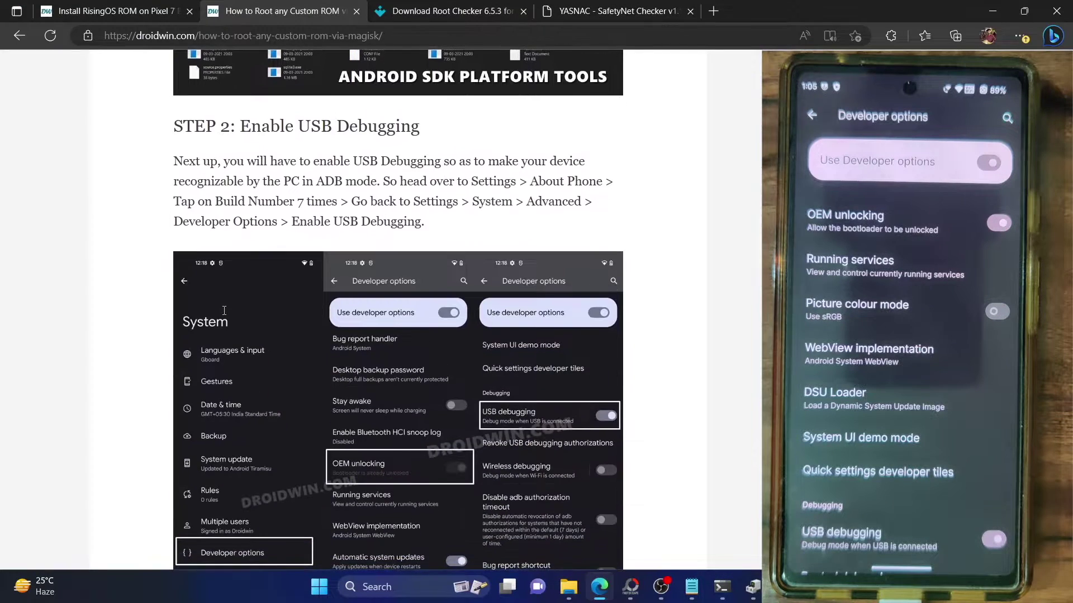
pyautogui.scroll(-1, 266, 308)
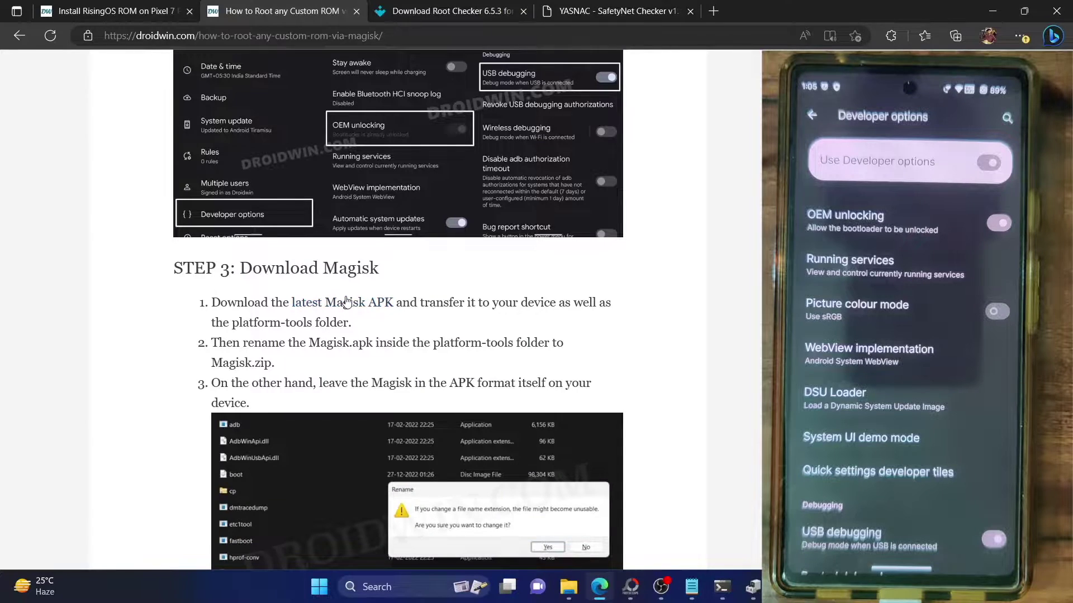
pyautogui.rightClick(346, 303)
pyautogui.click(372, 303)
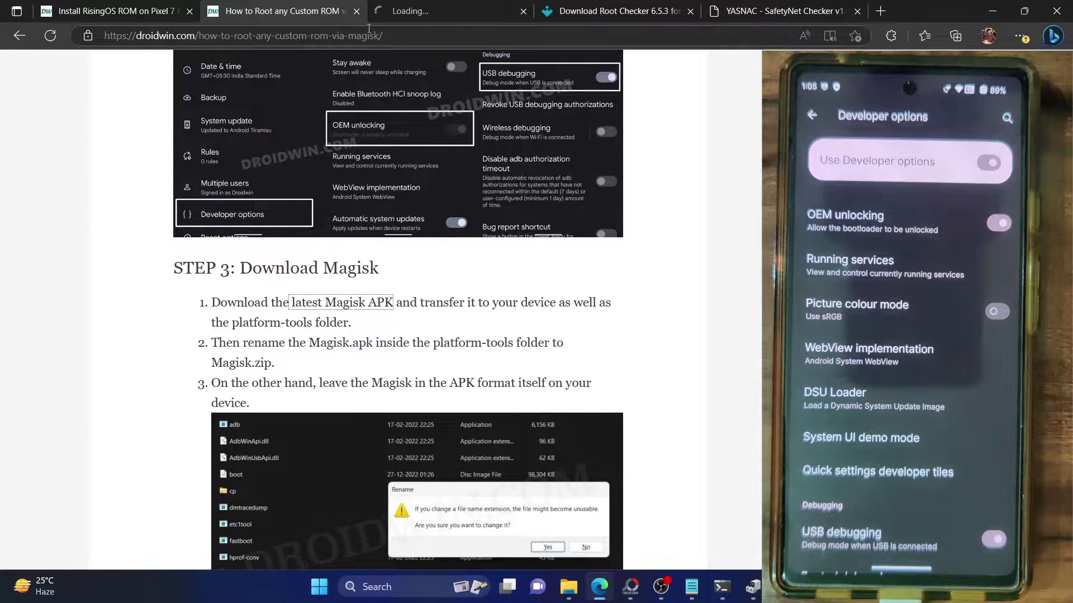
pyautogui.click(686, 16)
pyautogui.click(686, 16)
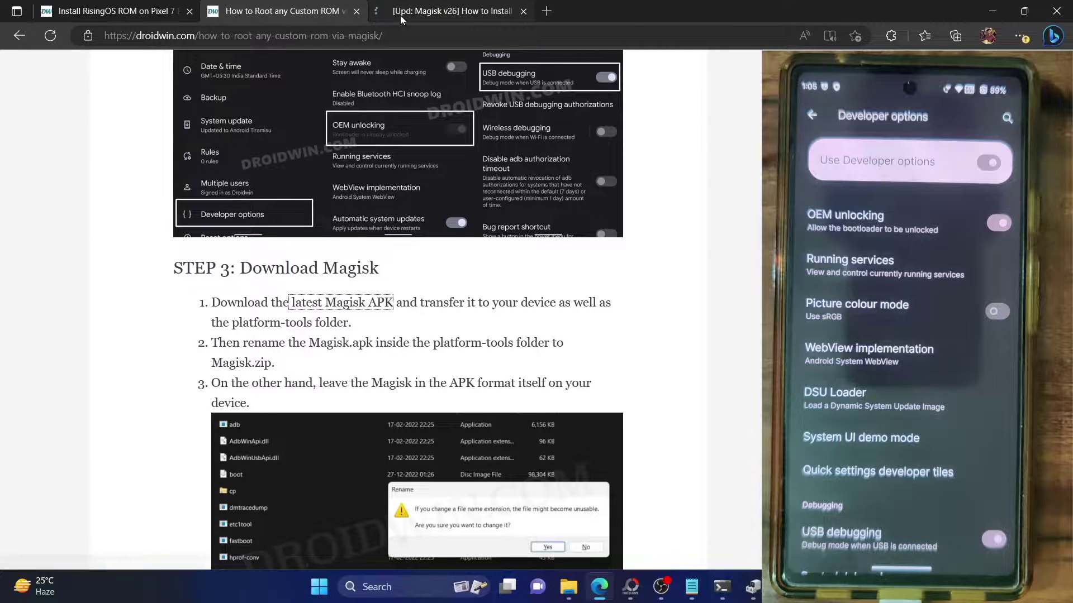
# Step: In the Magisk v26 article, jump to Version 26.0 and open its Release Changelog in a new tab
pyautogui.click(400, 15)
pyautogui.scroll(-10, 319, 339)
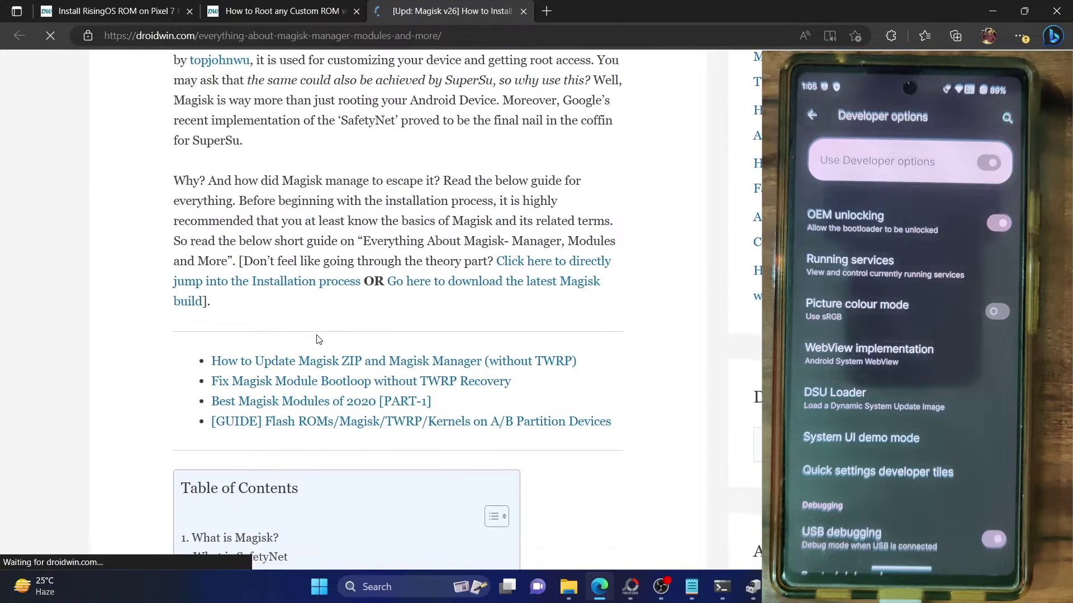
pyautogui.scroll(-5, 318, 340)
pyautogui.scroll(-5, 243, 238)
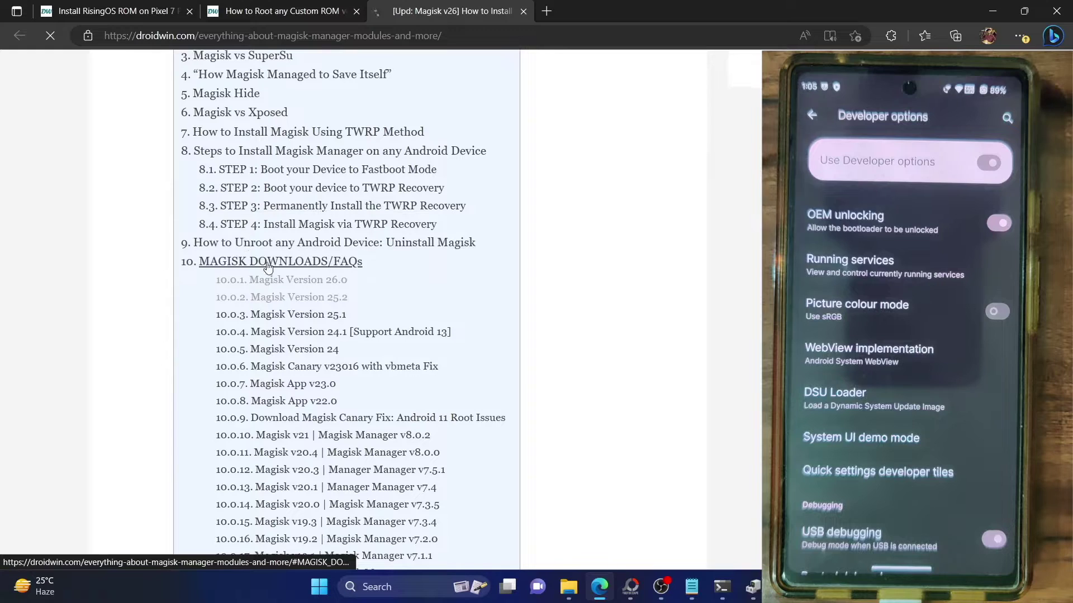
pyautogui.click(275, 281)
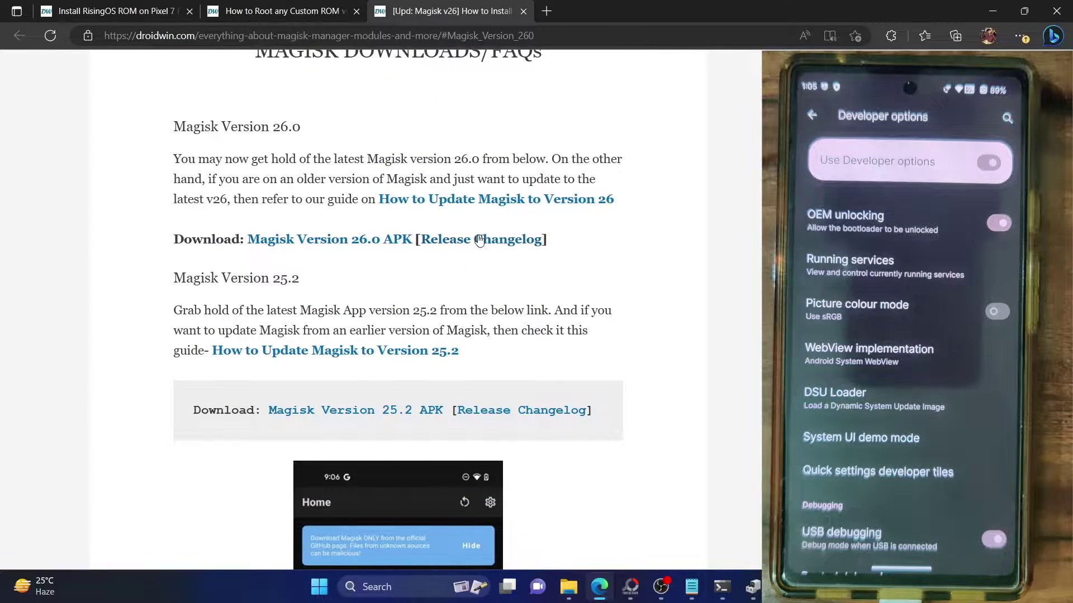
pyautogui.rightClick(478, 239)
pyautogui.click(509, 250)
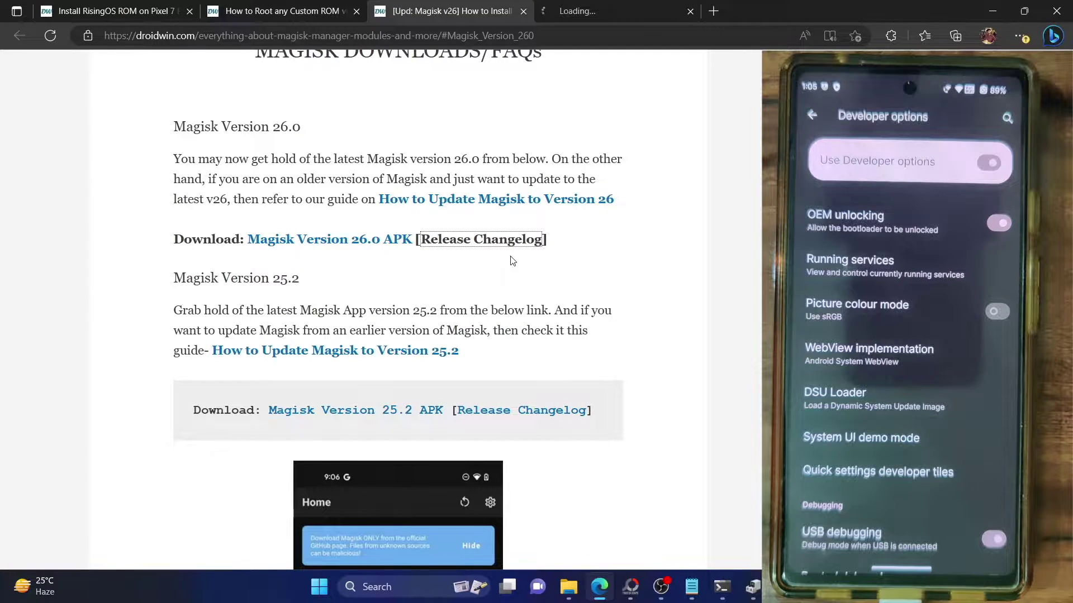
# Step: Review the Magisk v26.0 GitHub release page, then go back to the rooting guide and platform-tools
pyautogui.click(573, 12)
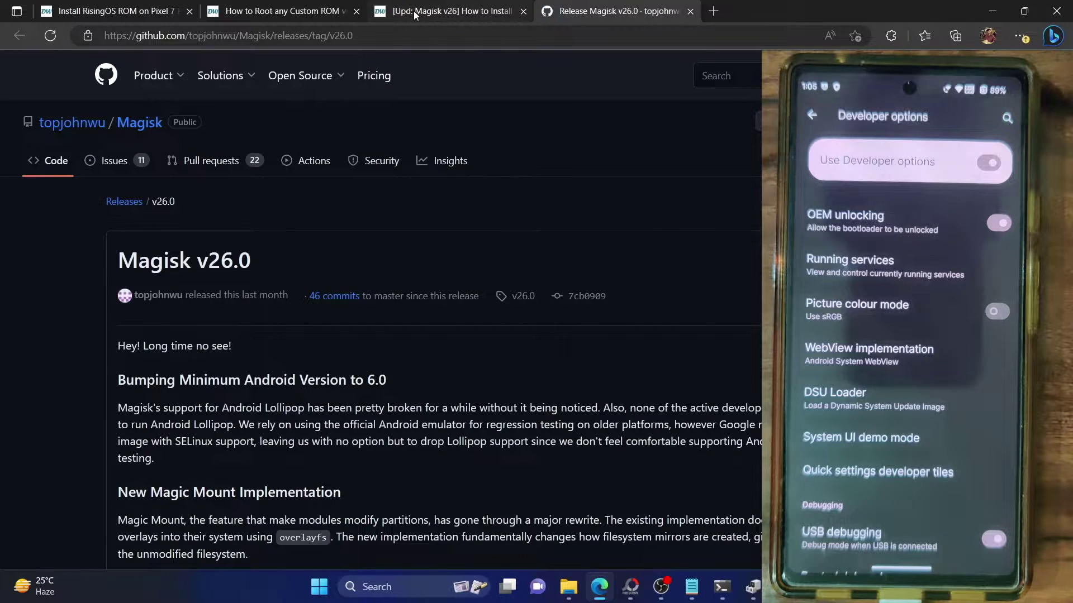
pyautogui.click(414, 14)
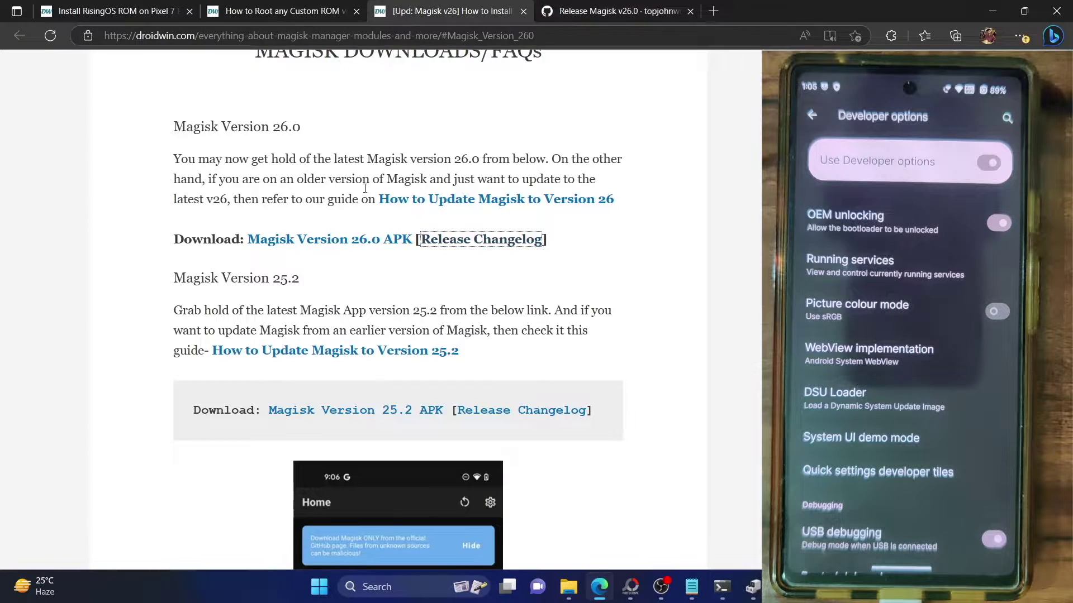
pyautogui.click(284, 12)
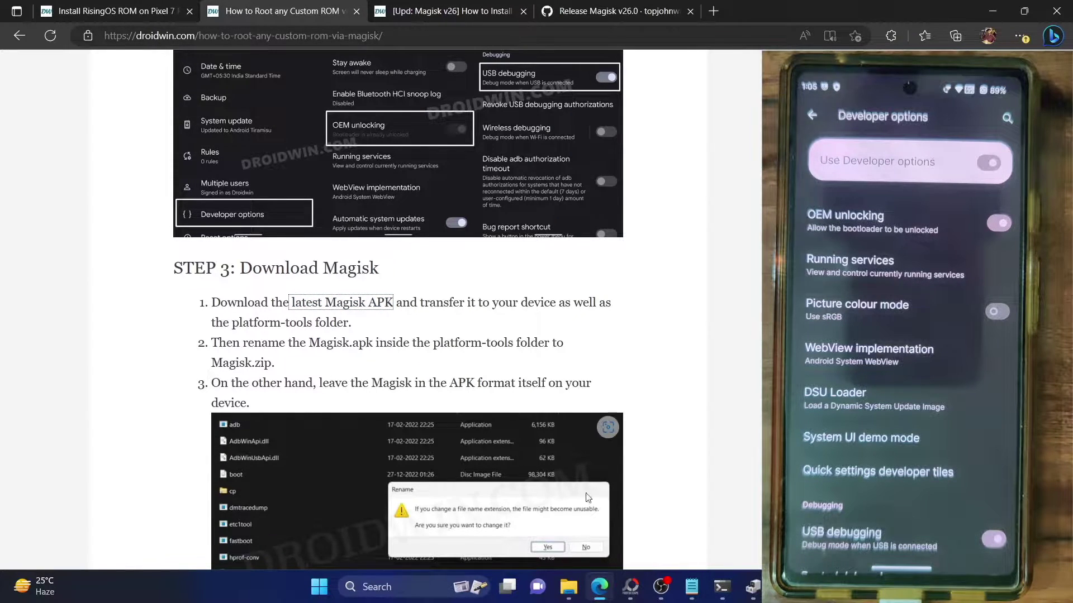
pyautogui.click(564, 592)
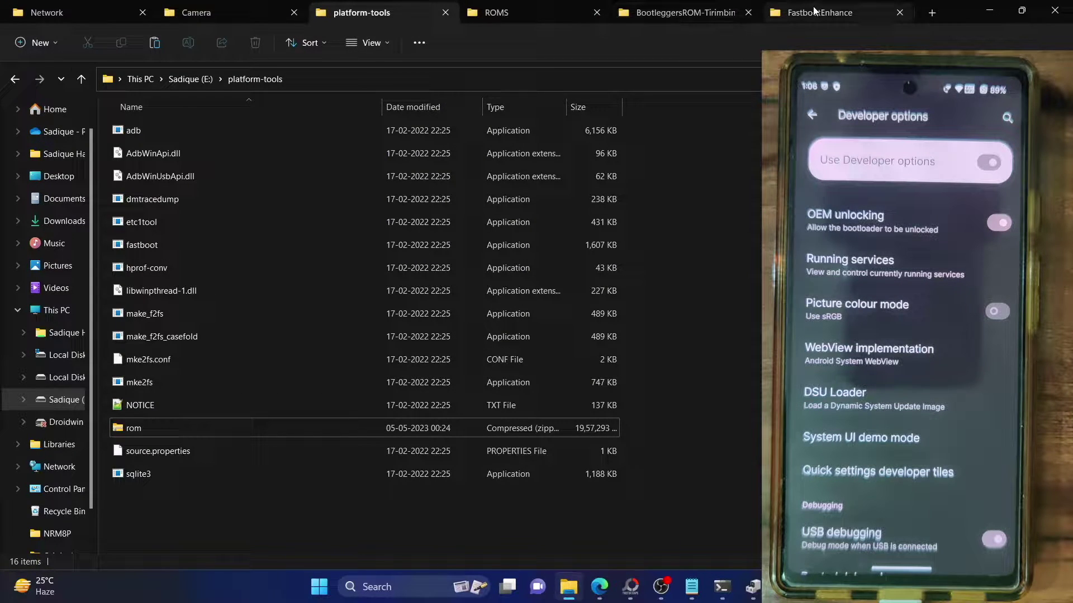
# Step: Paste Magisk-v26.0.apk from the ROMS folder into platform-tools
pyautogui.click(524, 7)
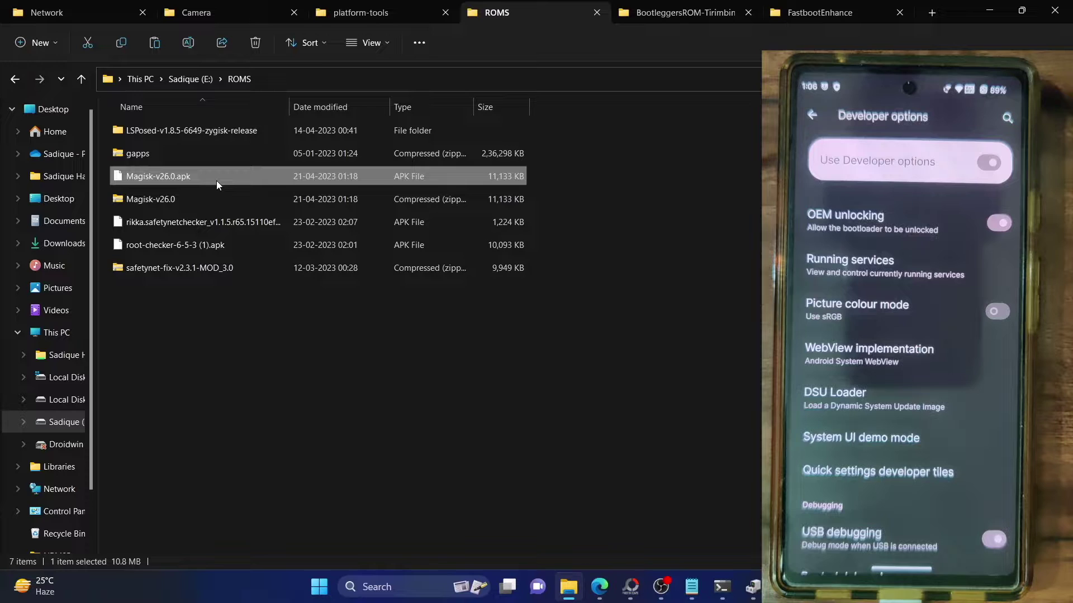
pyautogui.click(357, 13)
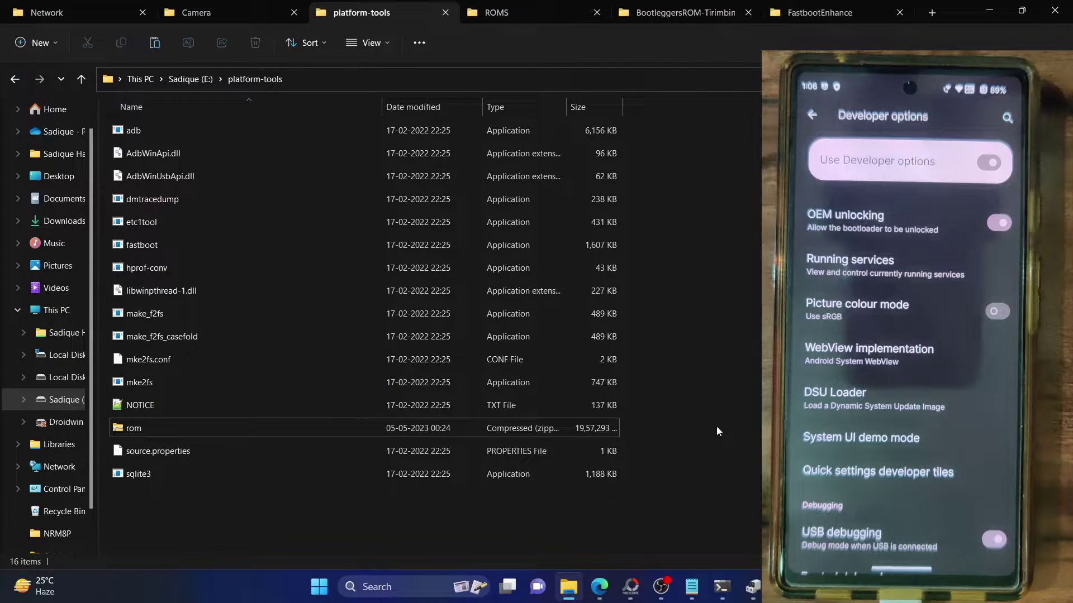
pyautogui.hotkey('ctrl', 'v')
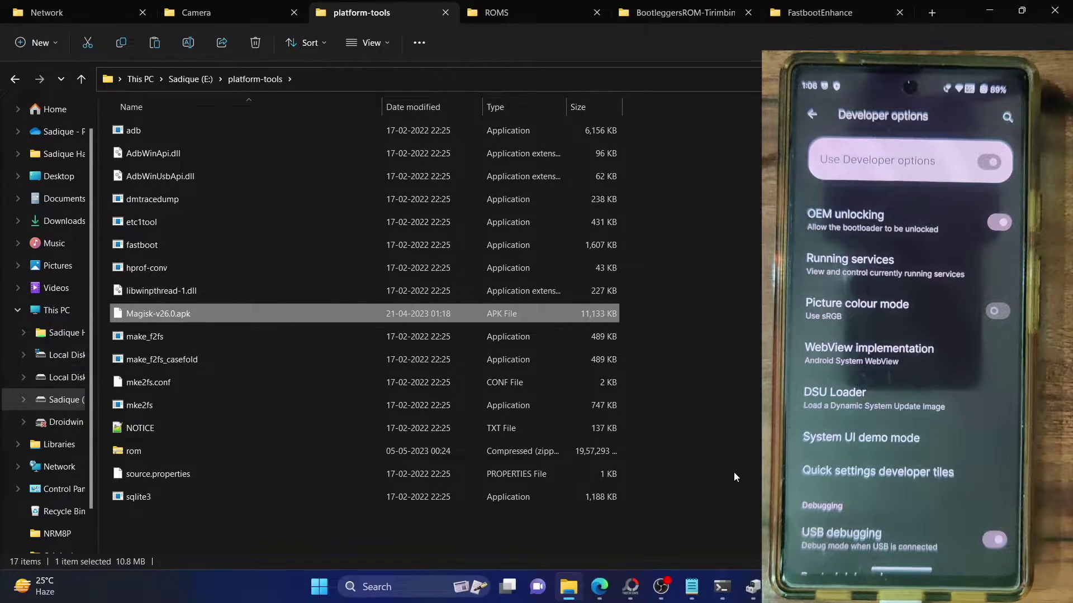
pyautogui.click(755, 463)
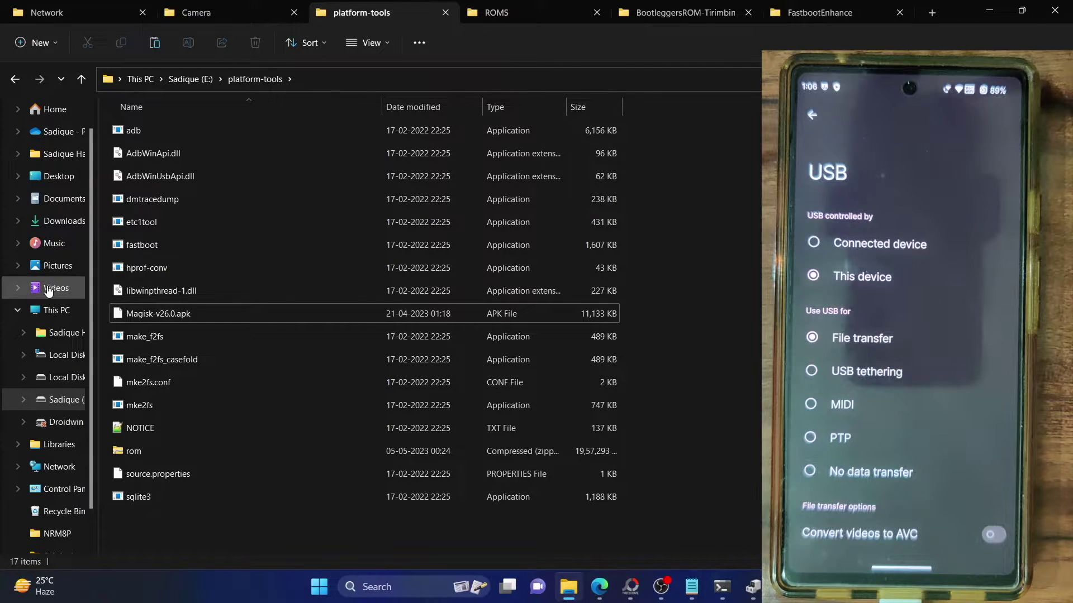
pyautogui.click(145, 318)
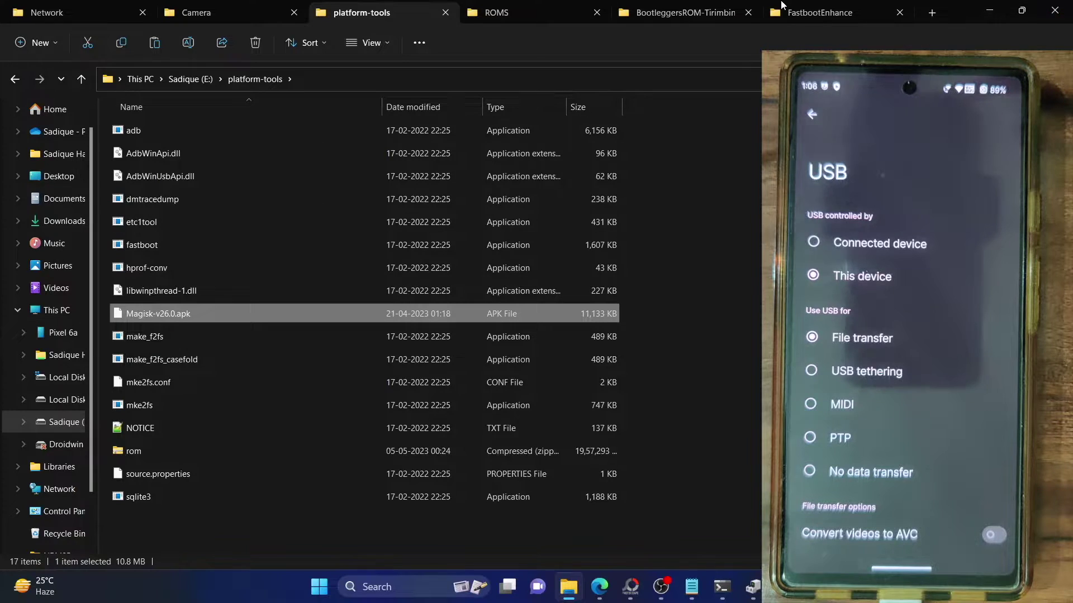
# Step: Paste the copied Magisk APK into the Pixel 6a's Internal shared storage, then return to platform-tools
pyautogui.click(816, 12)
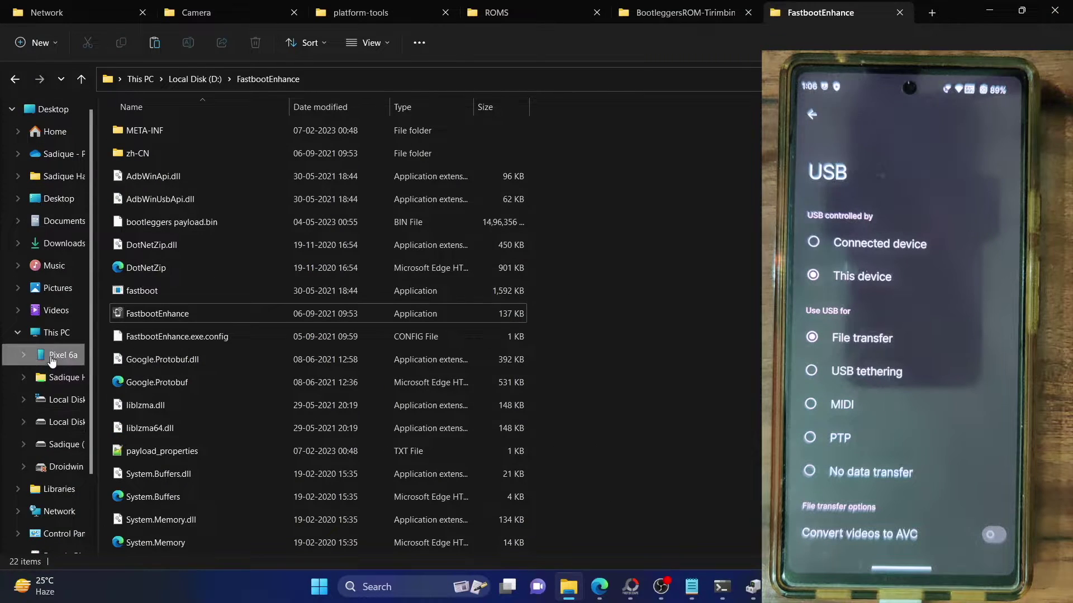
pyautogui.click(52, 357)
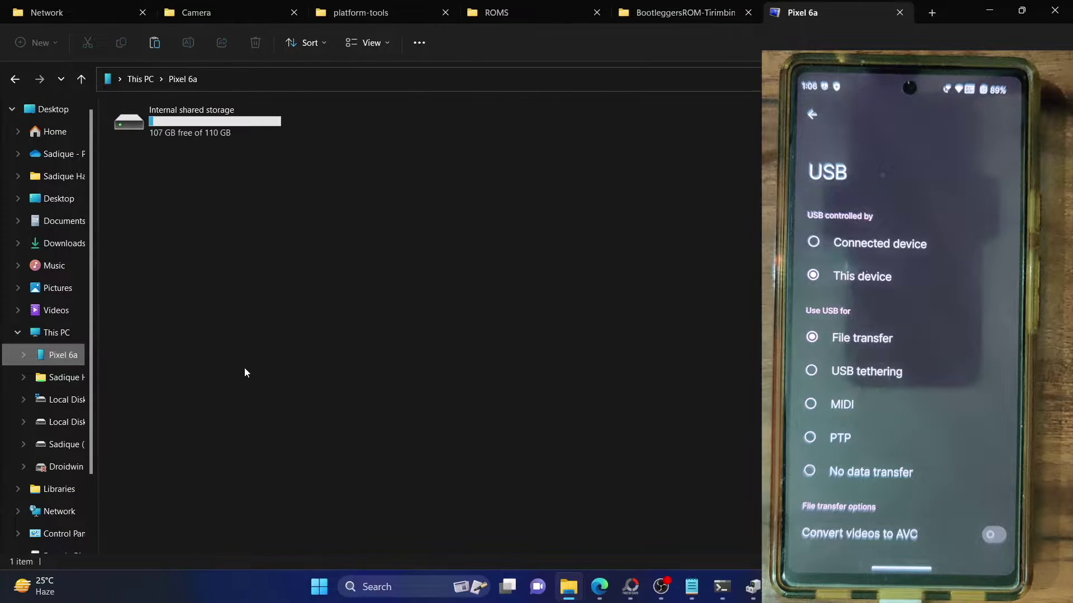
pyautogui.doubleClick(192, 128)
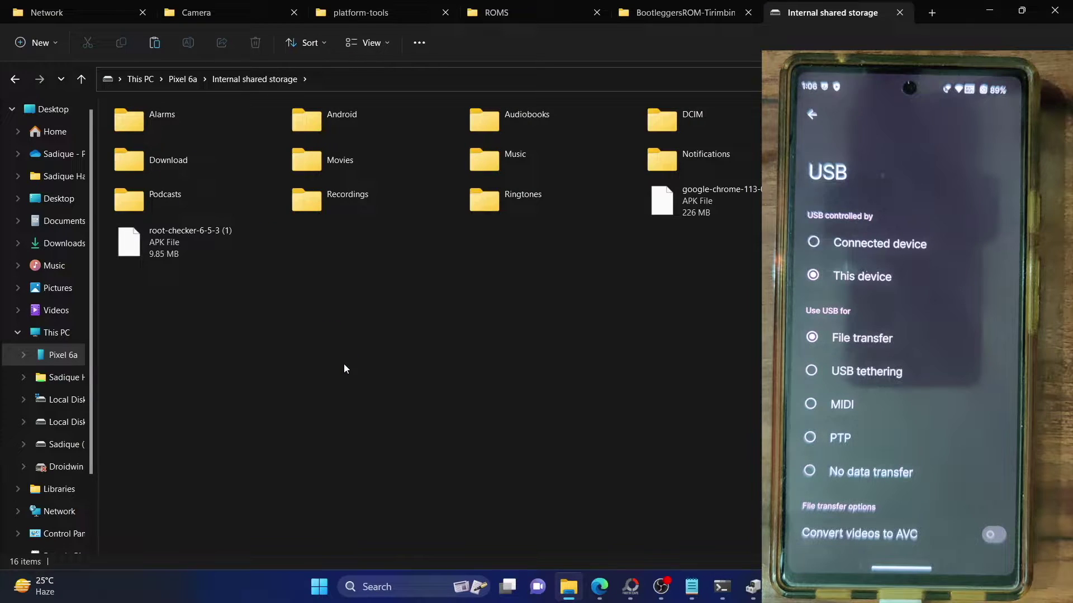
pyautogui.hotkey('ctrl', 'v')
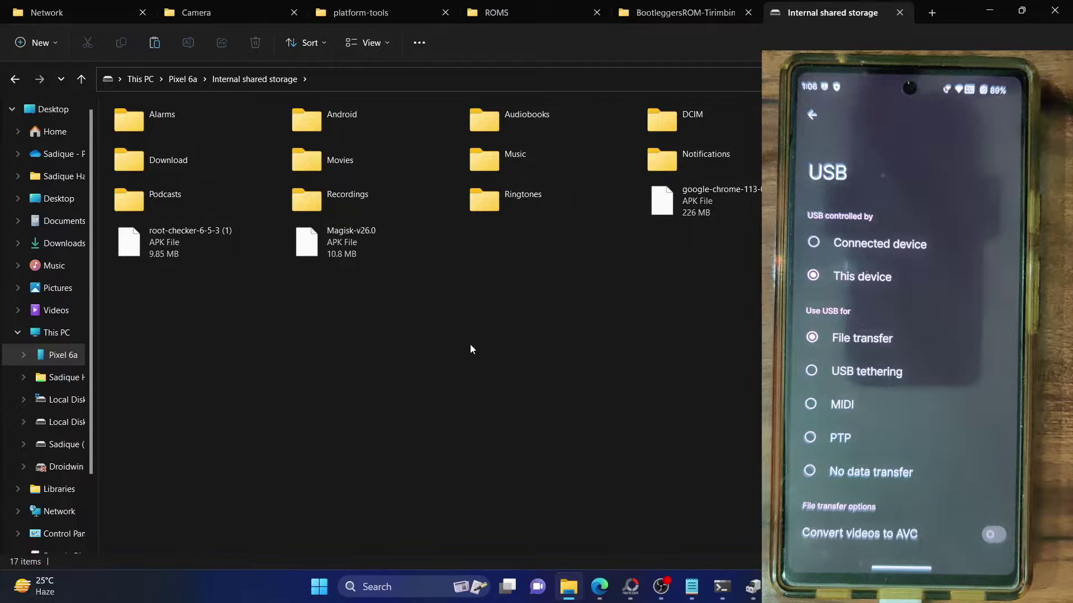
pyautogui.click(399, 8)
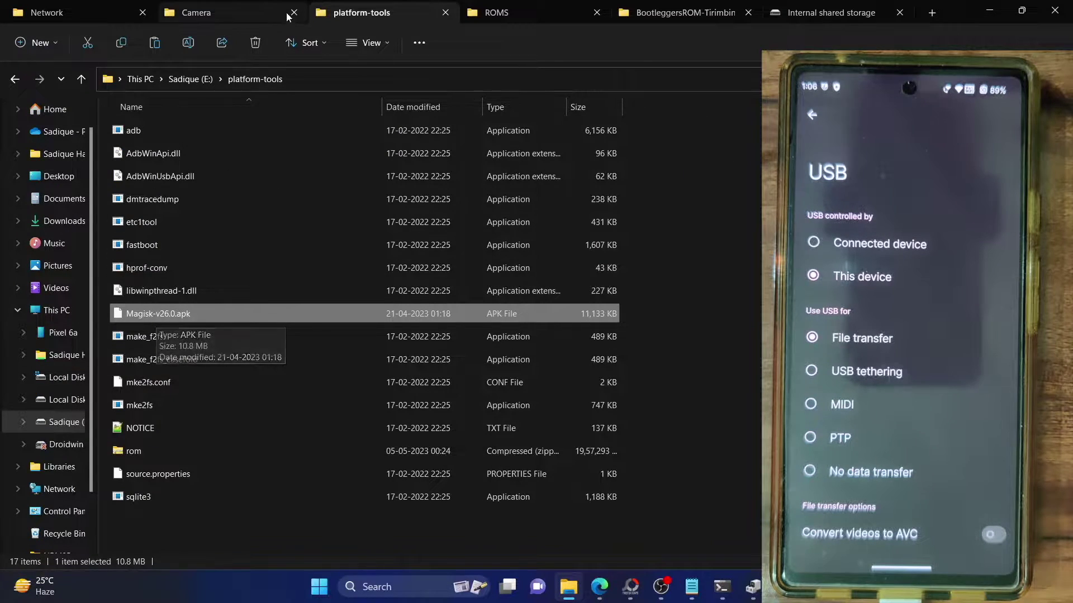
# Step: Rename the platform-tools Magisk-v26.0.apk to Magisk-v26.0.zip and accept the extension-change warning
pyautogui.rightClick(214, 319)
pyautogui.click(294, 336)
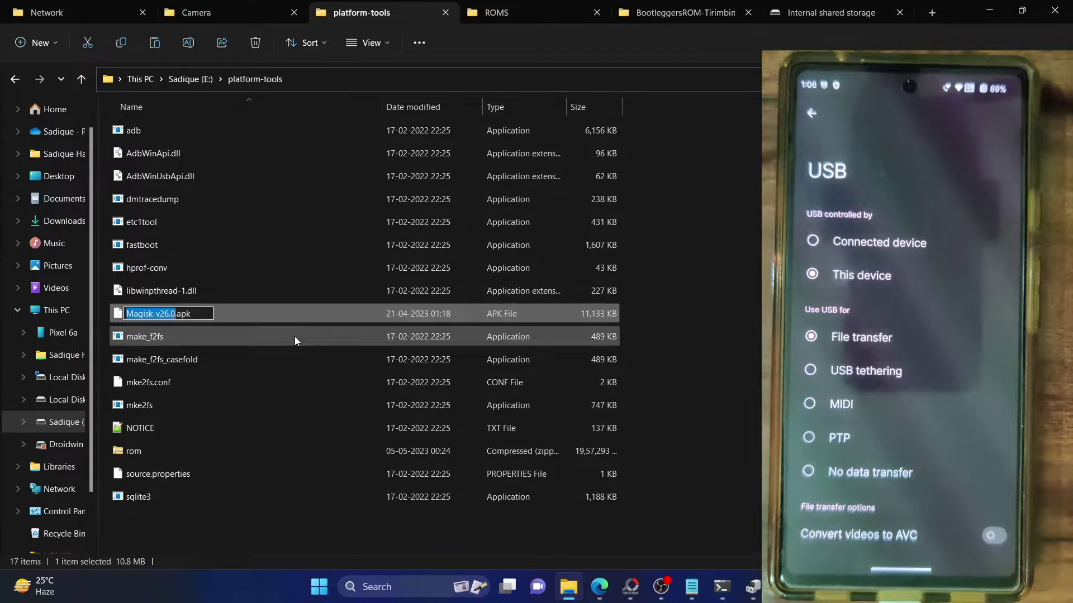
pyautogui.press('End')
pyautogui.press('BackSpace')
pyautogui.press('BackSpace')
pyautogui.press('BackSpace')
pyautogui.write('zip')
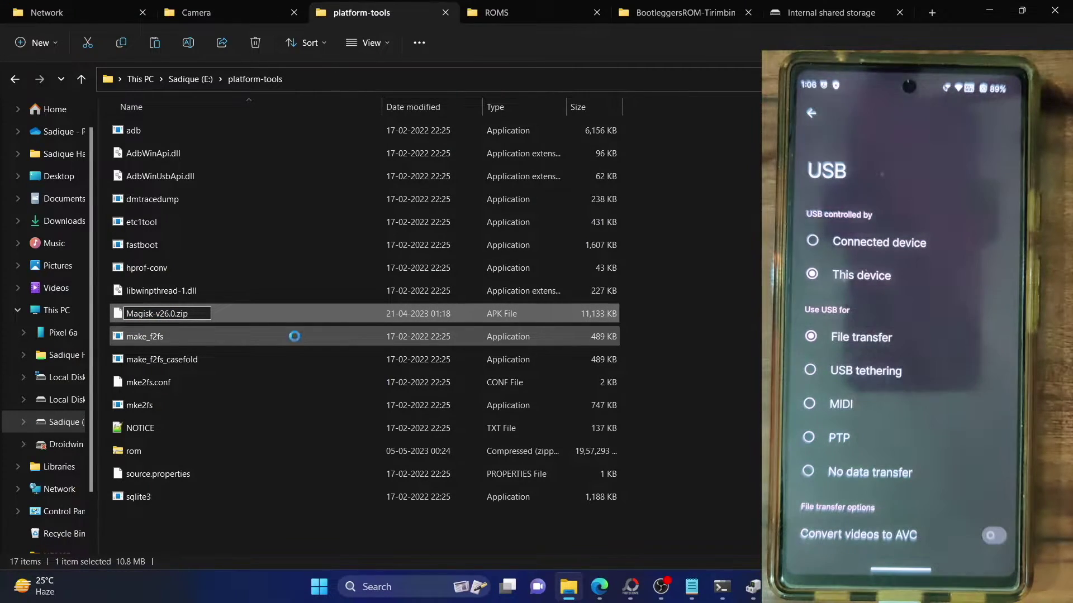
pyautogui.press('Return')
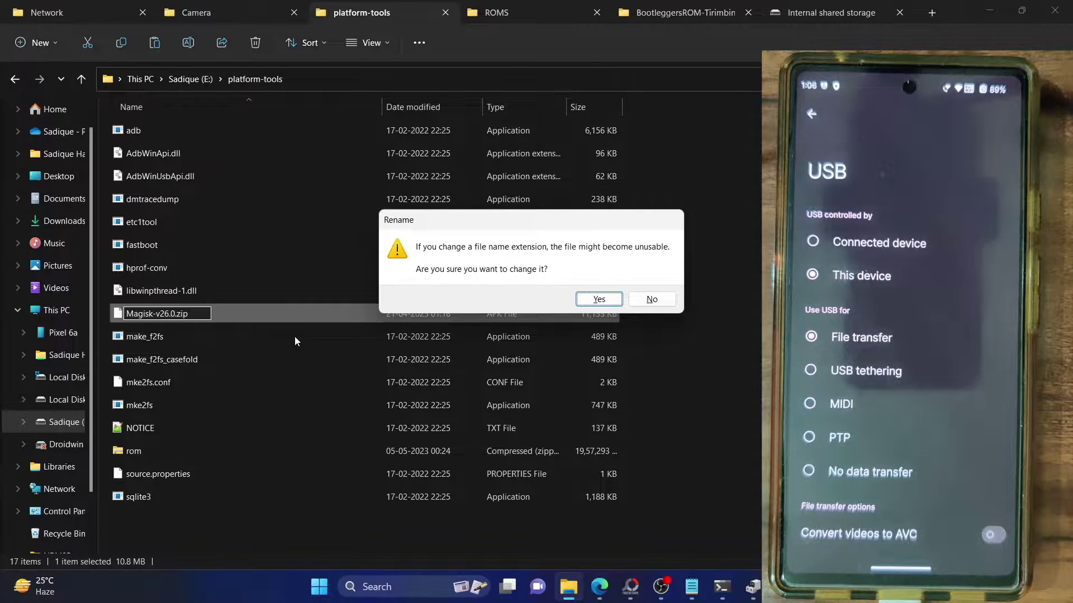
pyautogui.click(604, 300)
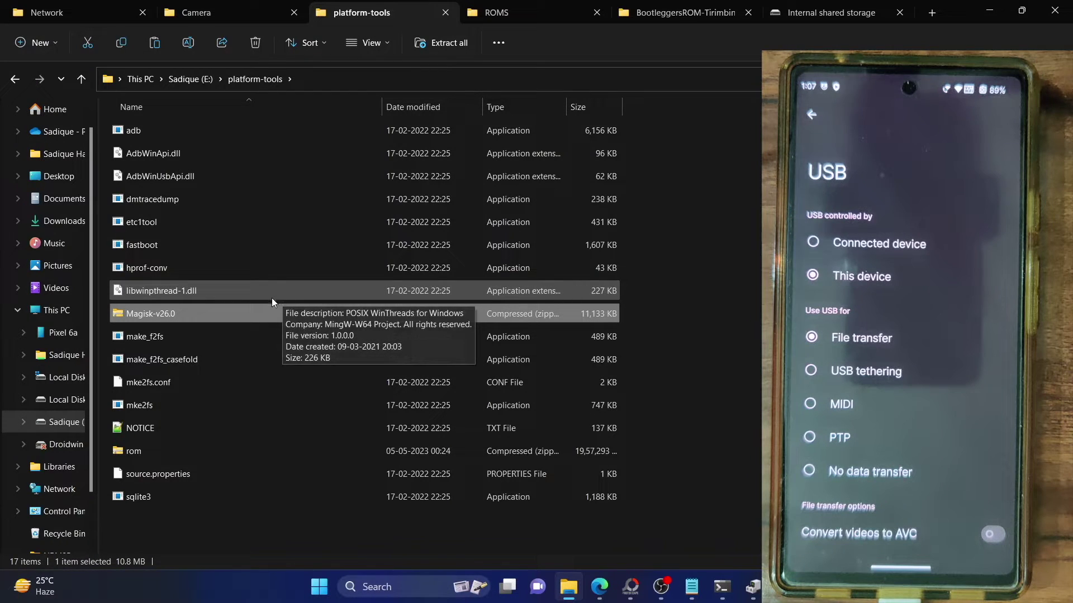
# Step: Confirm the phone's copy in internal storage is still Magisk-v26.0.apk, then return to platform-tools
pyautogui.click(845, 11)
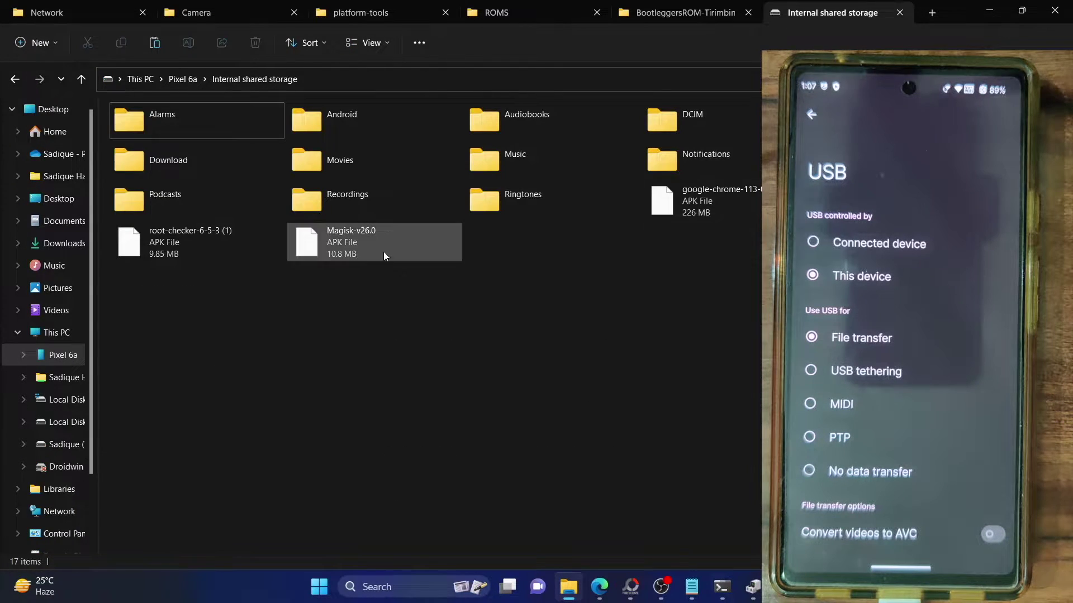
pyautogui.click(356, 257)
pyautogui.click(425, 311)
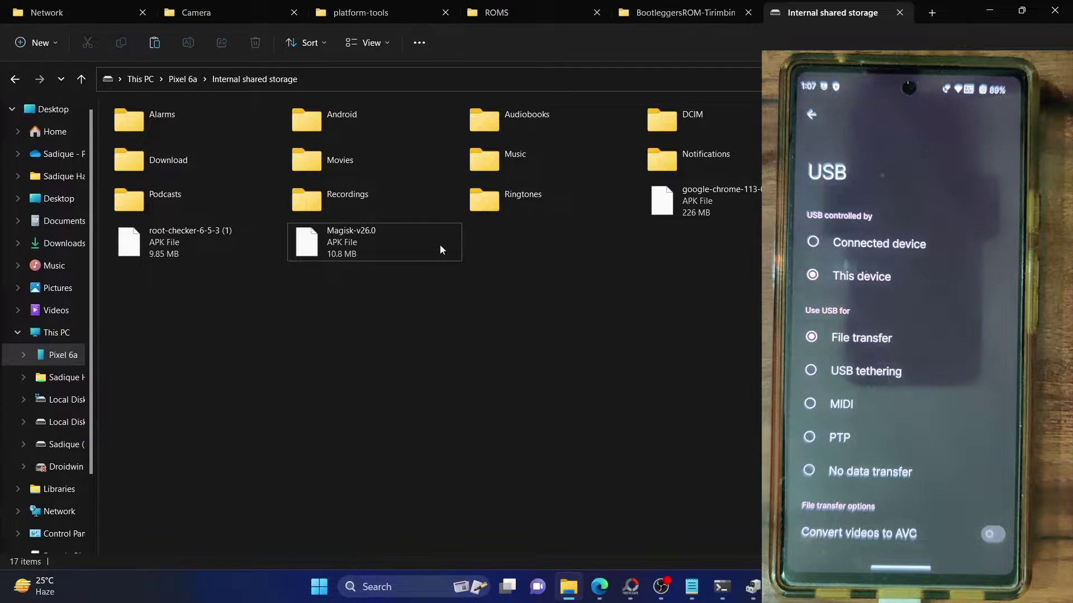
pyautogui.click(400, 8)
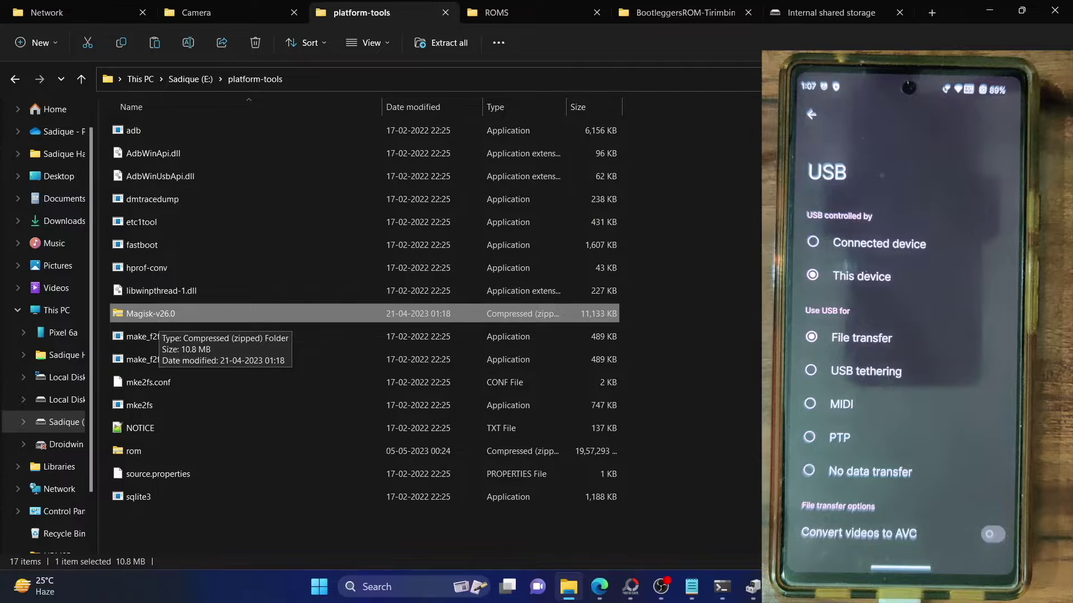
pyautogui.keyDown('ctrl'); pyautogui.click(158, 320); pyautogui.keyUp('ctrl')
pyautogui.click(594, 585)
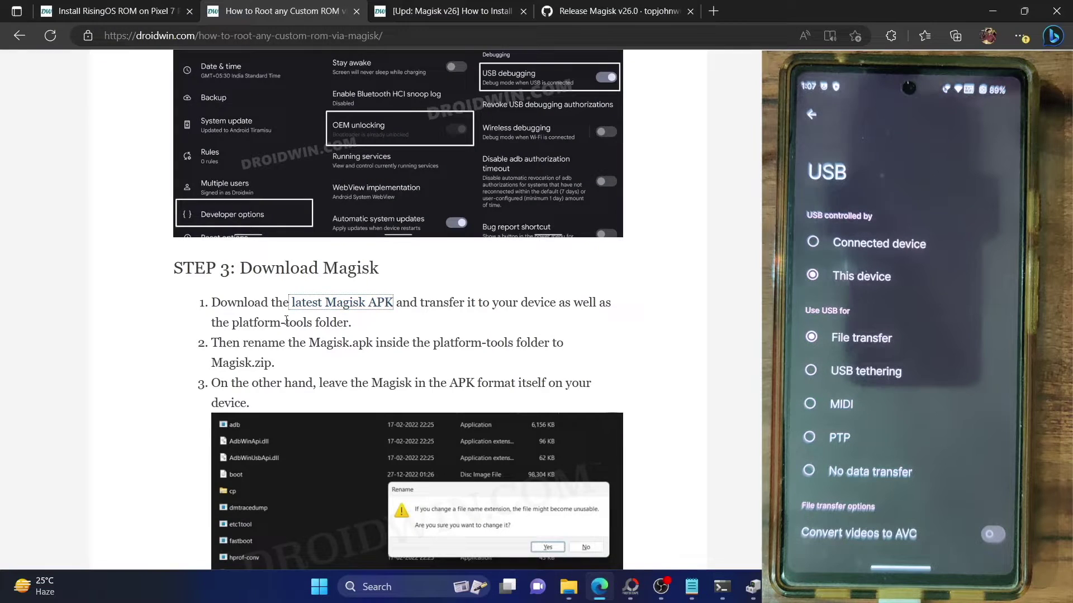
pyautogui.scroll(-10, 277, 308)
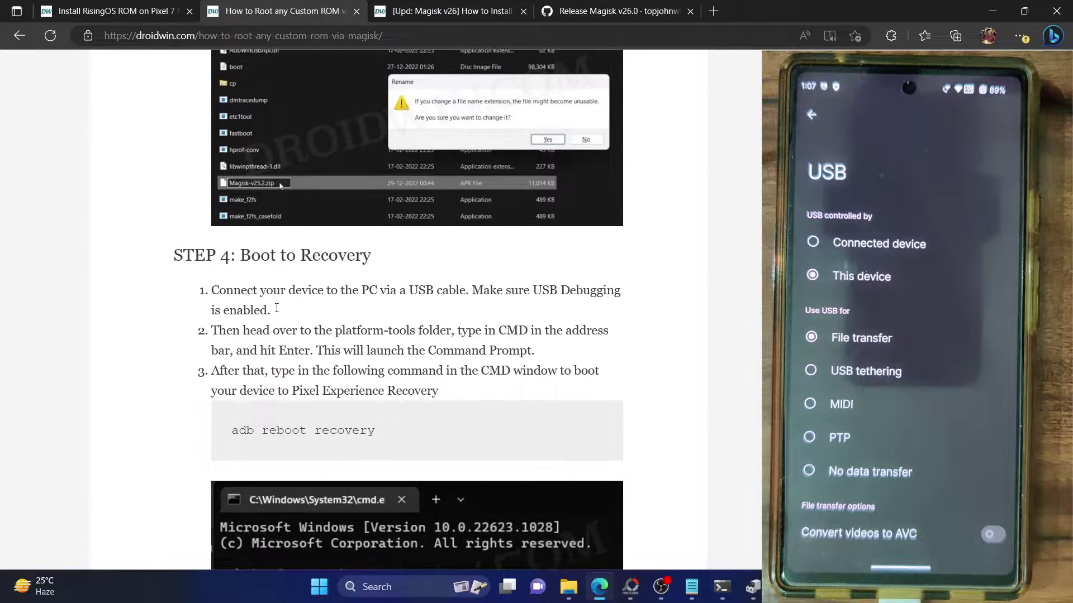
pyautogui.scroll(3, 280, 242)
pyautogui.click(569, 589)
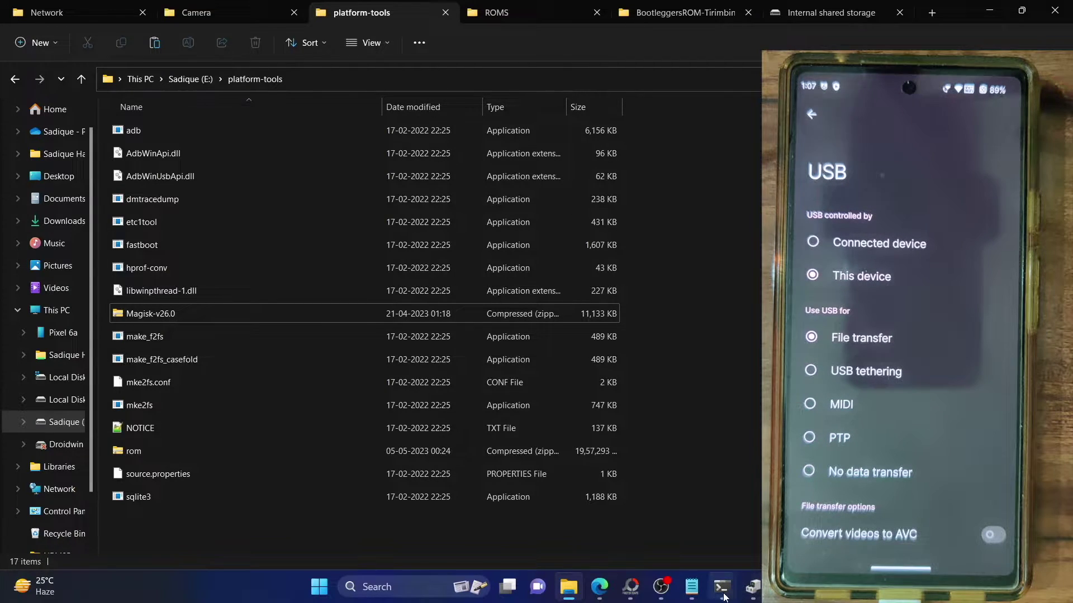
# Step: Run adb reboot from the platform-tools Command Prompt to restart the phone into recovery
pyautogui.moveTo(723, 596)
pyautogui.click(744, 551)
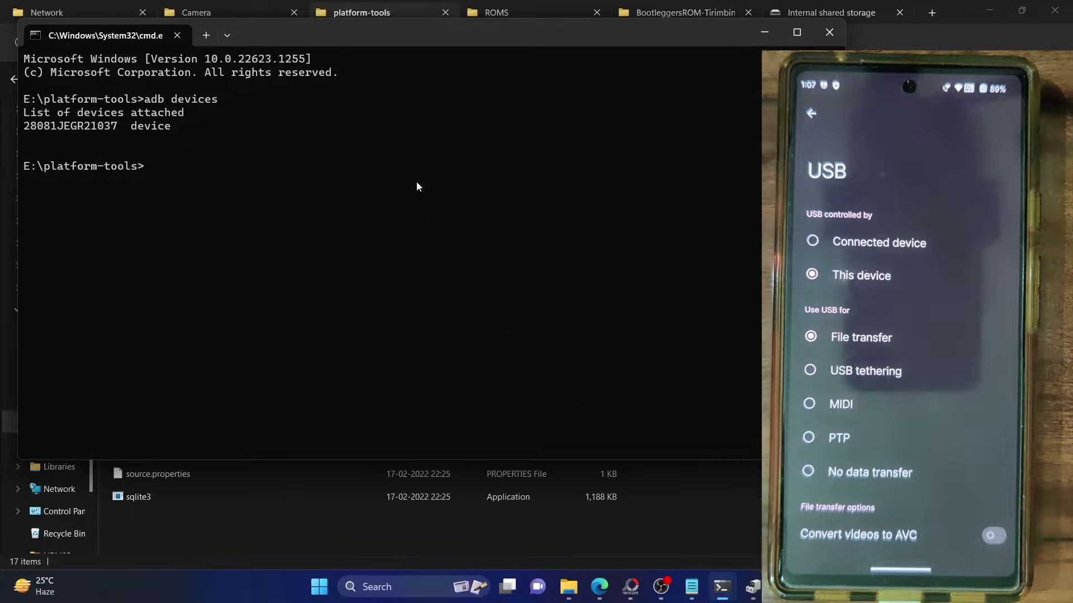
pyautogui.write('adb reboot recovery')
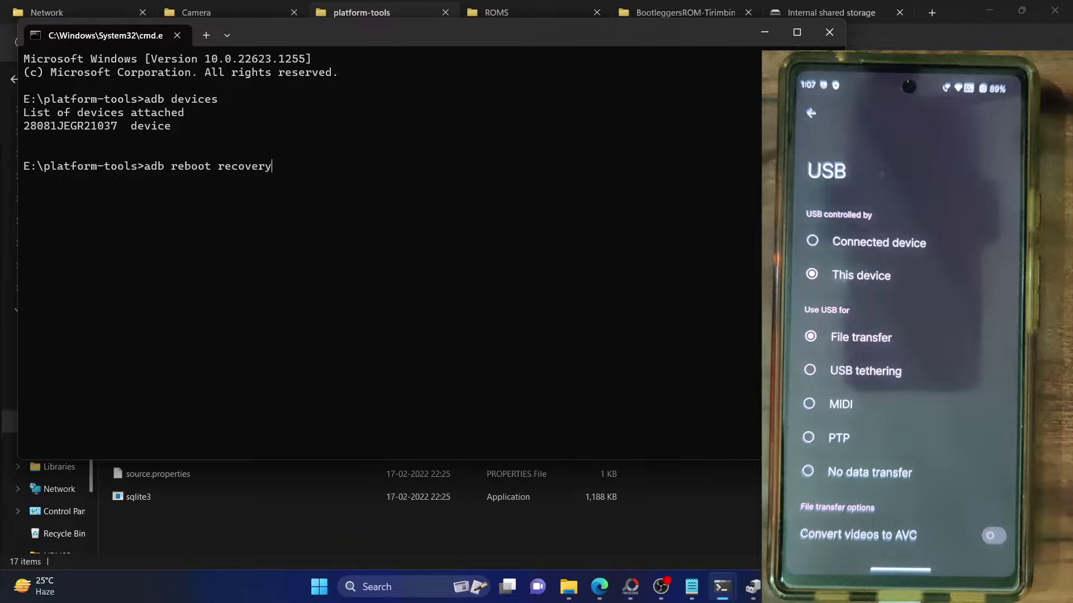
pyautogui.press('Return')
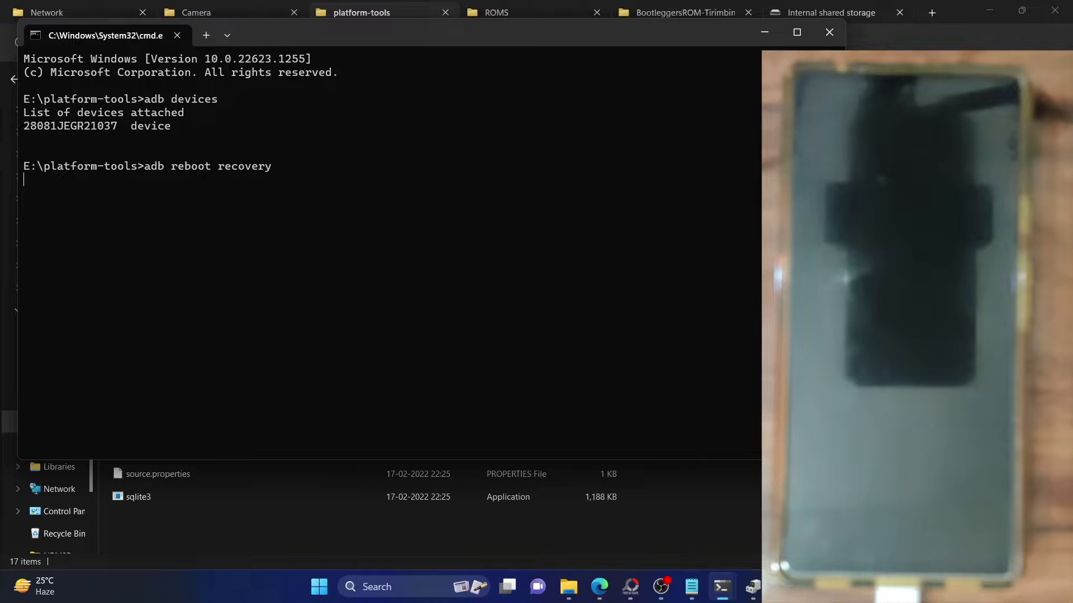
pyautogui.press('Return')
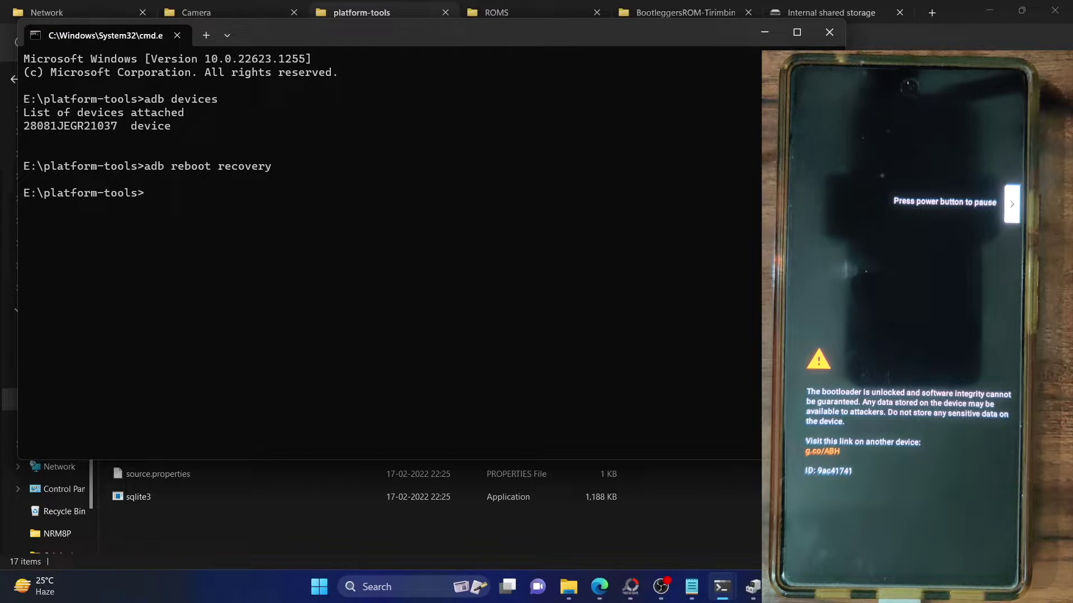
pyautogui.hotkey('alt', 'Tab')
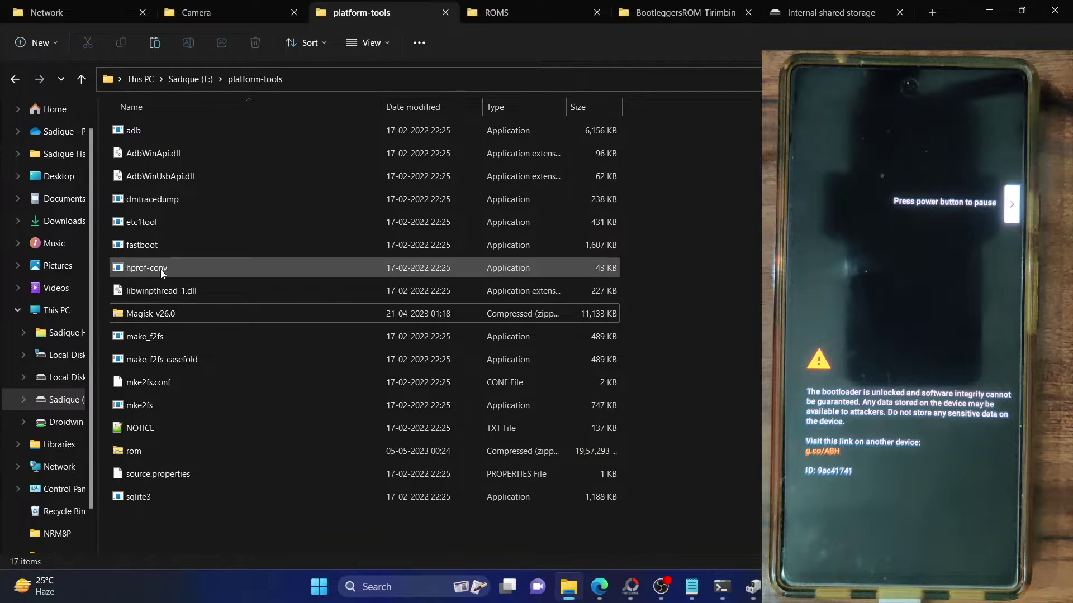
# Step: Trim '-v26.0' from the platform-tools zip so its name reads just Magisk
pyautogui.rightClick(144, 316)
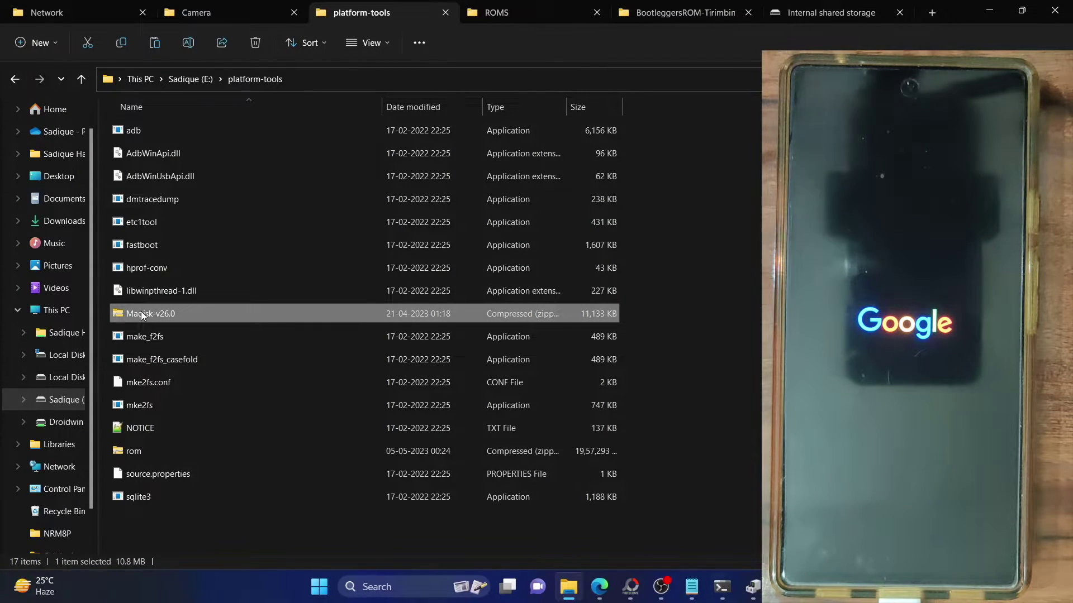
pyautogui.click(233, 151)
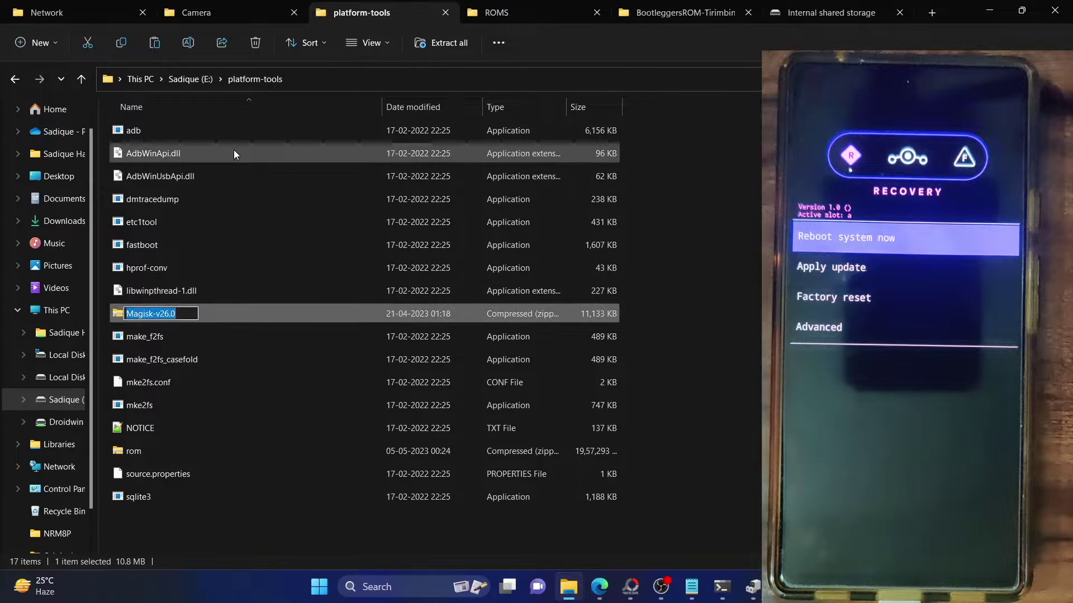
pyautogui.press('End')
pyautogui.press('BackSpace')
pyautogui.press('BackSpace')
pyautogui.press('BackSpace')
pyautogui.press('BackSpace')
pyautogui.press('BackSpace')
pyautogui.press('BackSpace')
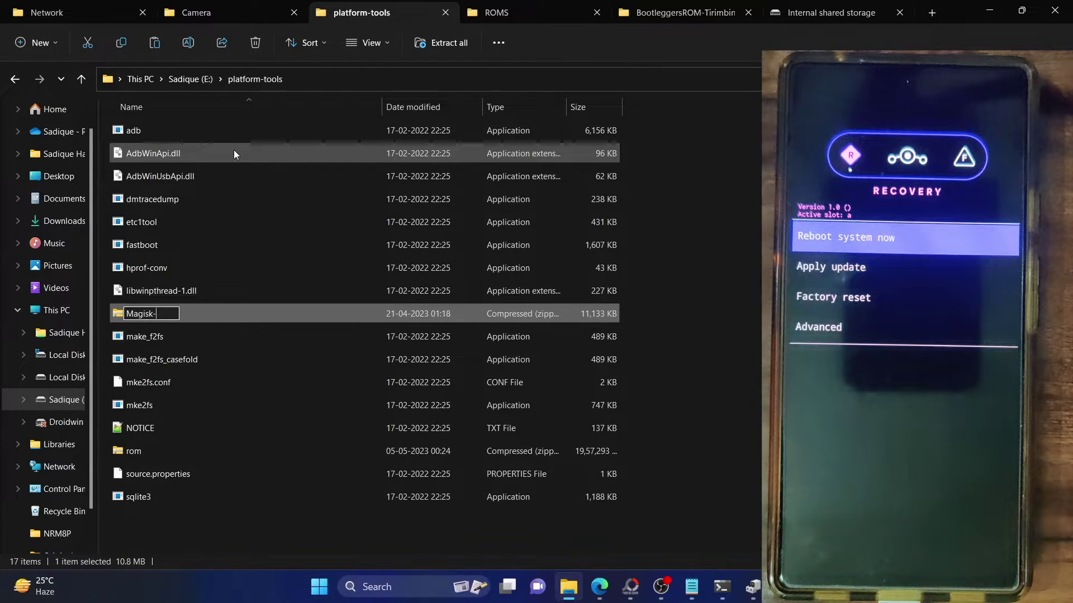
pyautogui.press('Return')
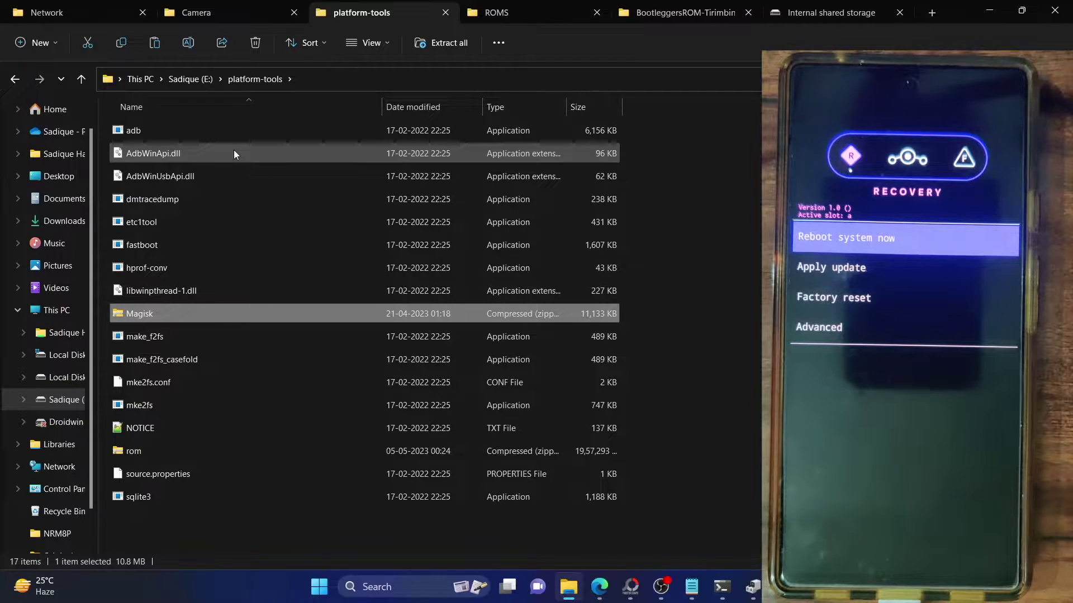
pyautogui.keyDown('ctrl'); pyautogui.click(162, 308); pyautogui.keyUp('ctrl')
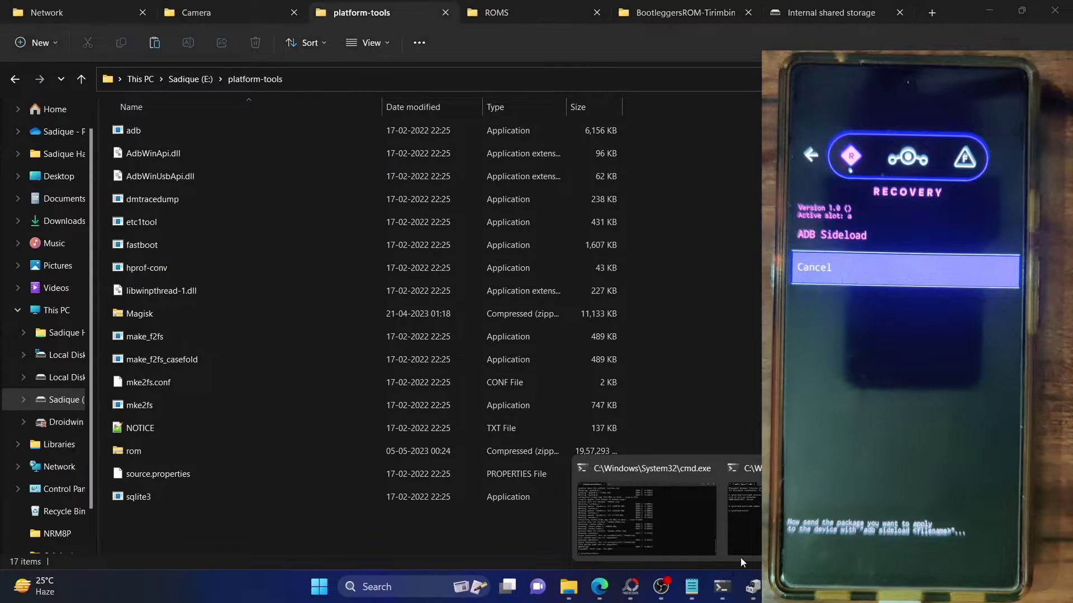
# Step: Run 'adb devices' and check that the phone now shows in sideload state
pyautogui.click(751, 541)
pyautogui.write('ad')
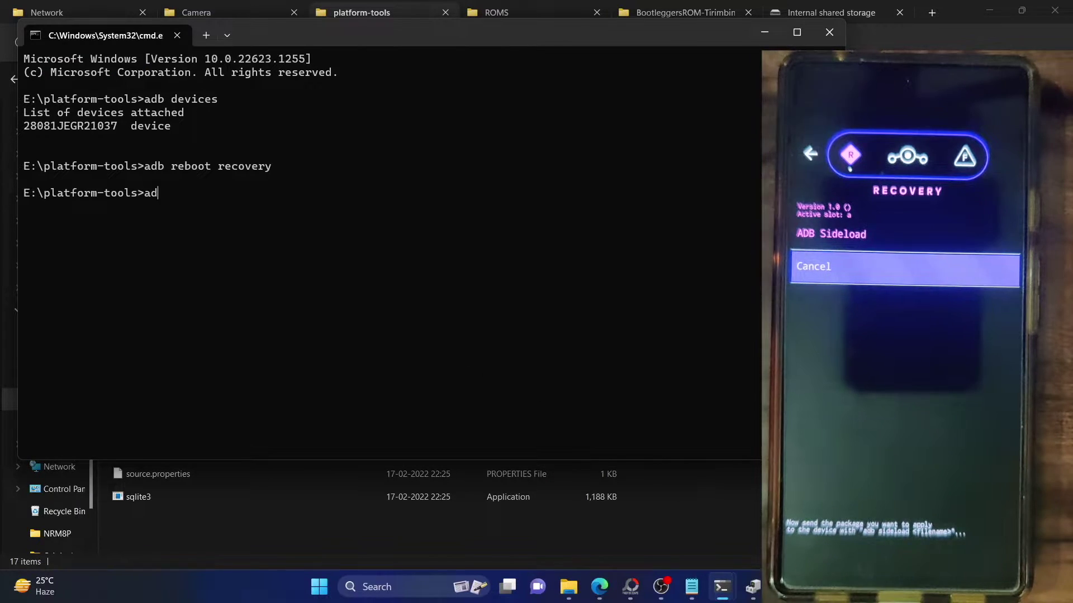
pyautogui.write('b devices')
pyautogui.press('Return')
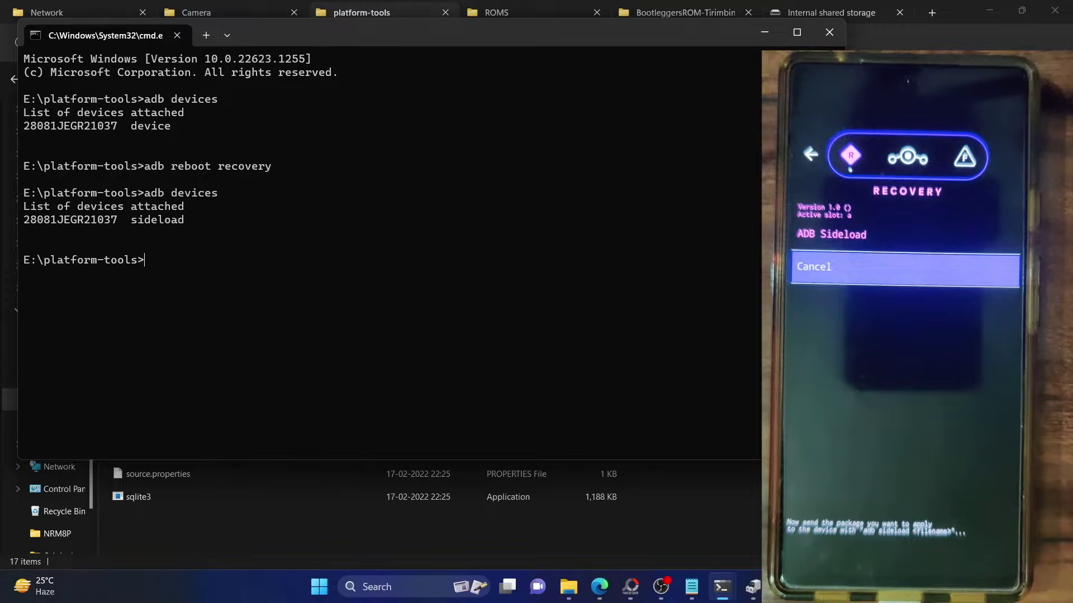
pyautogui.doubleClick(155, 220)
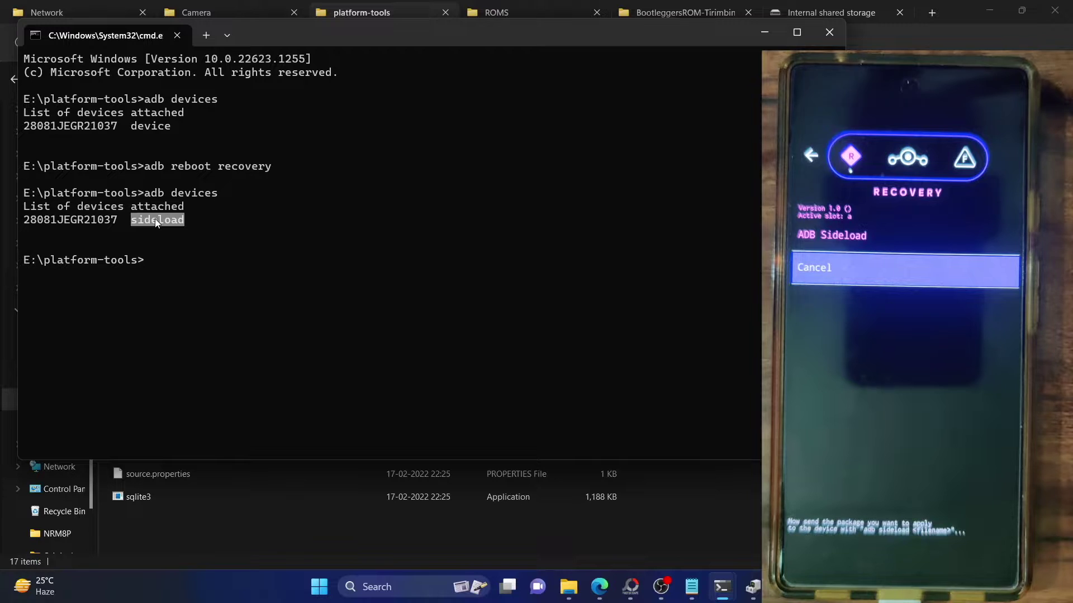
pyautogui.moveTo(264, 32); pyautogui.dragTo(427, 72)
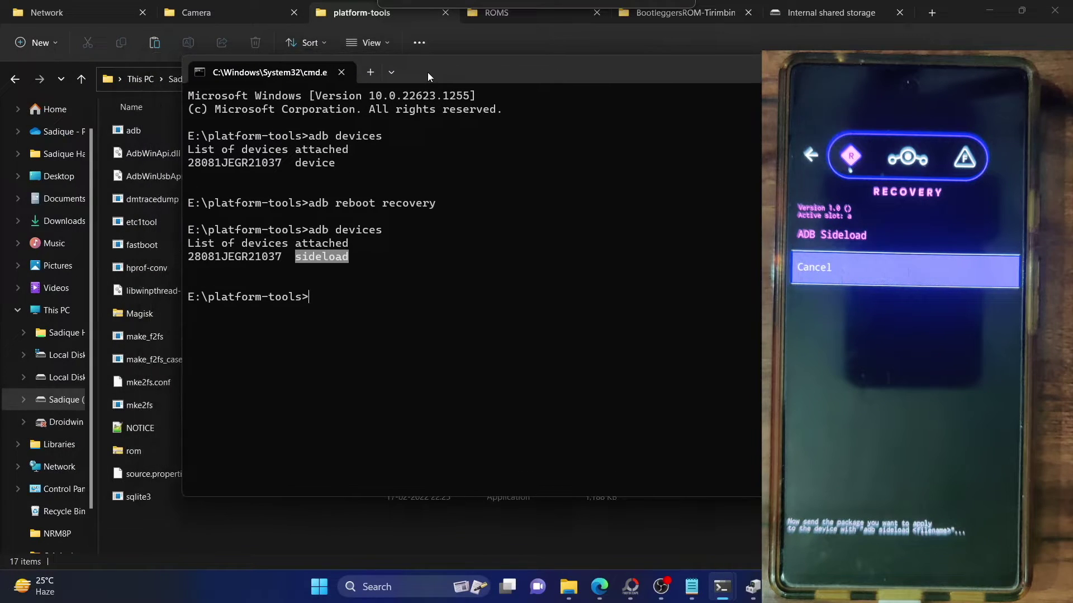
pyautogui.click(140, 312)
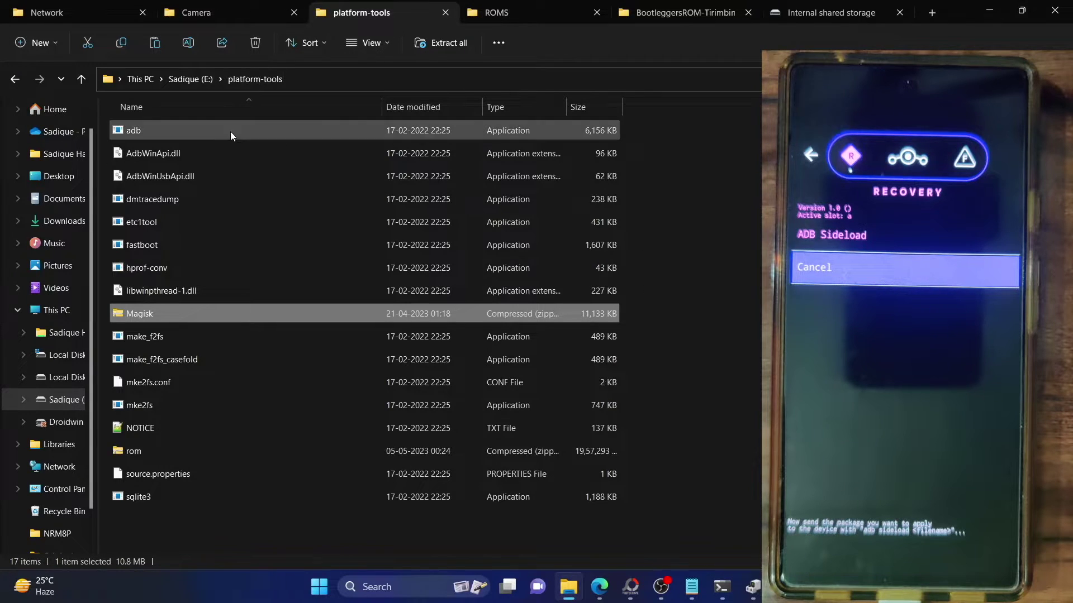
# Step: Enter 'adb sideload magisk.zip' at the Command Prompt
pyautogui.click(721, 586)
pyautogui.click(744, 517)
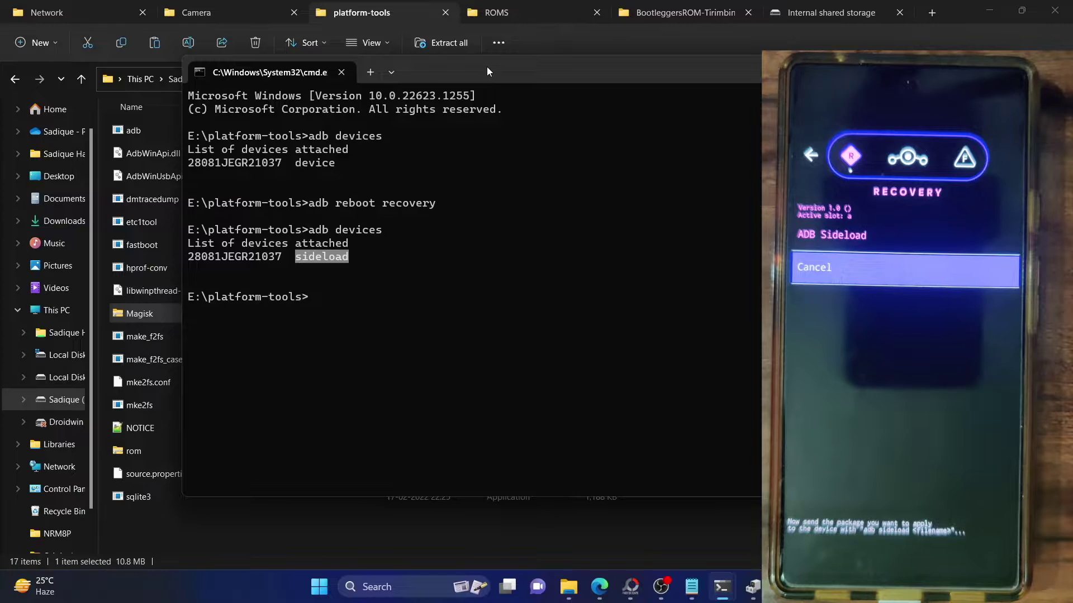
pyautogui.moveTo(487, 66); pyautogui.dragTo(380, 51)
pyautogui.write('adb sideload ma')
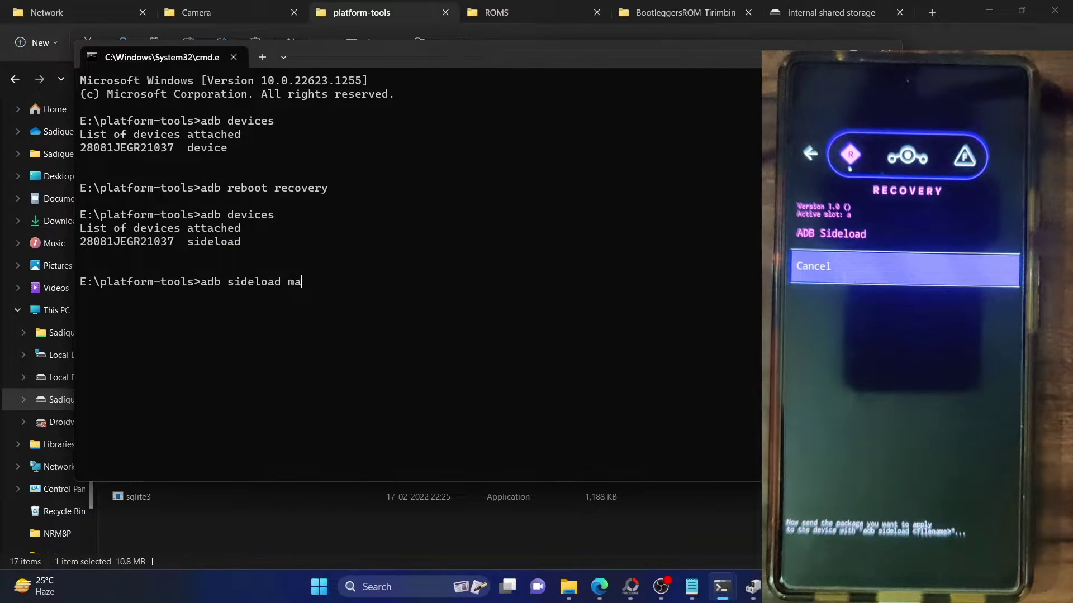
pyautogui.write('gisk.zip')
# Step: Run 'adb sideload magisk.zip' and let the transfer complete
pyautogui.press('Return')
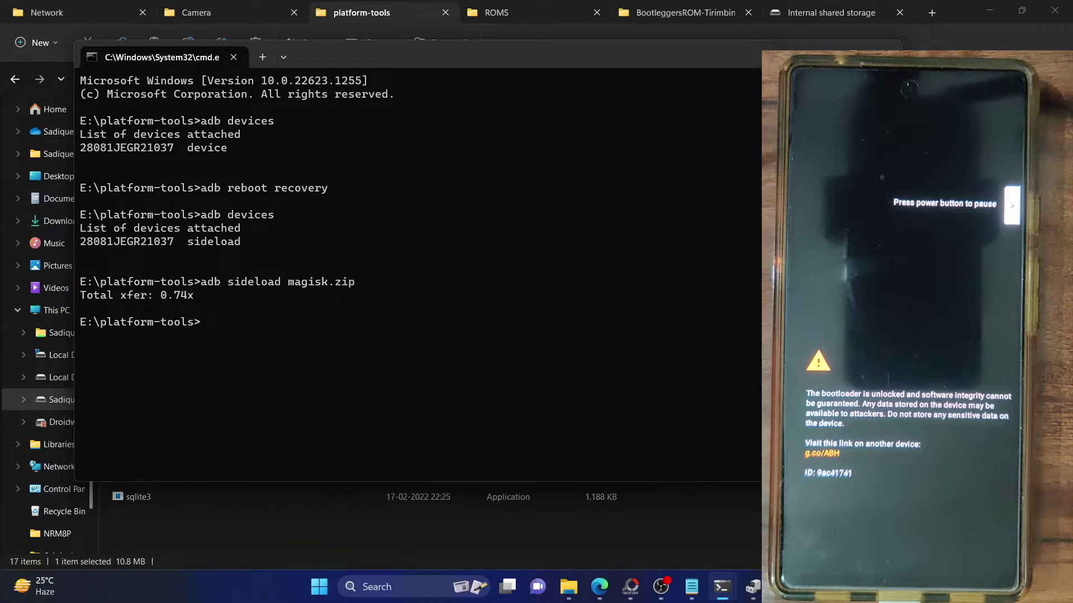
# Step: In Edge, replace the Magisk v26 tab's address with 'pass s' to load DroidWin's SafetyNet guide
pyautogui.click(599, 586)
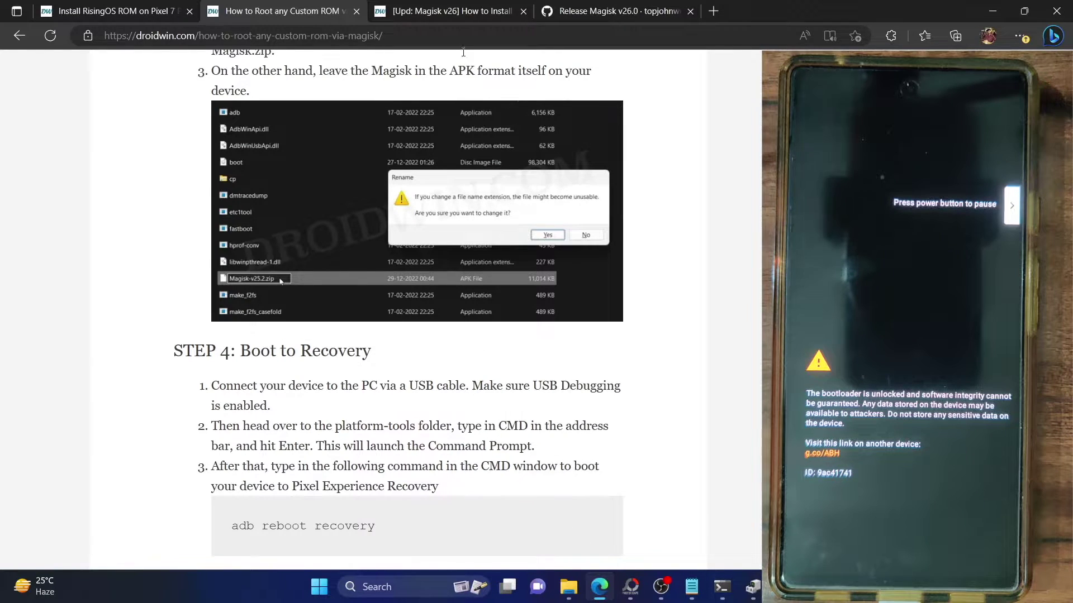
pyautogui.click(436, 12)
pyautogui.click(433, 28)
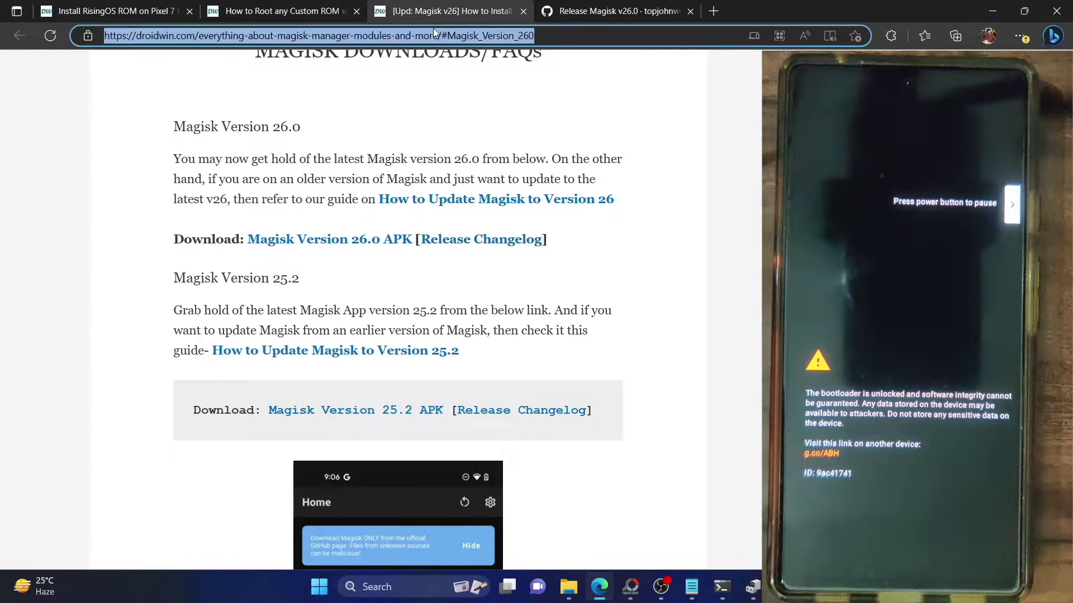
pyautogui.write('pass s')
pyautogui.press('Return')
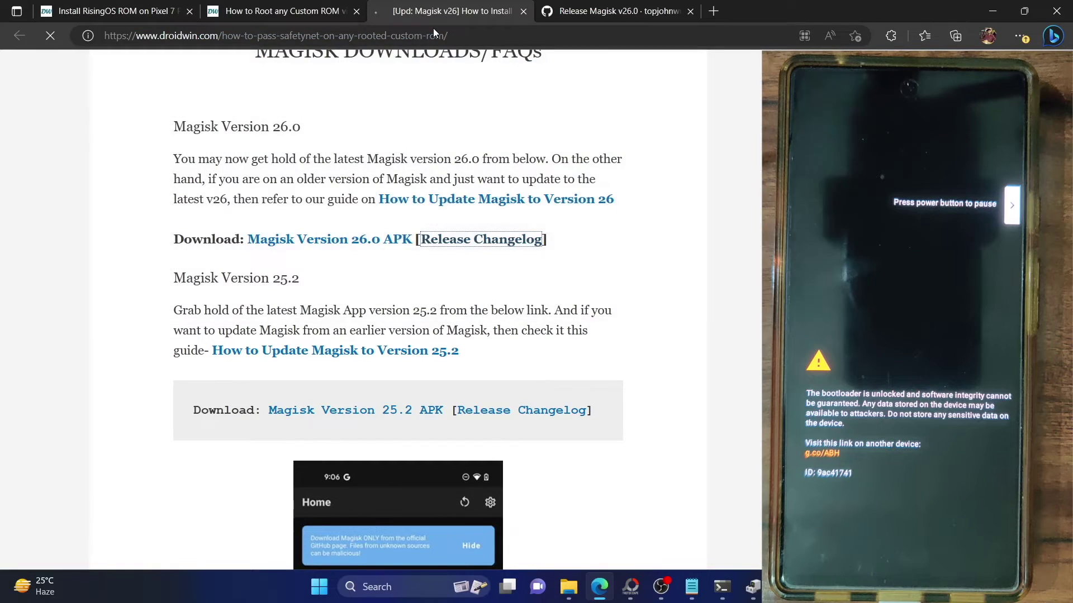
# Step: Skim down the How to Pass SafetyNet page, then return to the How to Root any Custom ROM guide
pyautogui.click(261, 11)
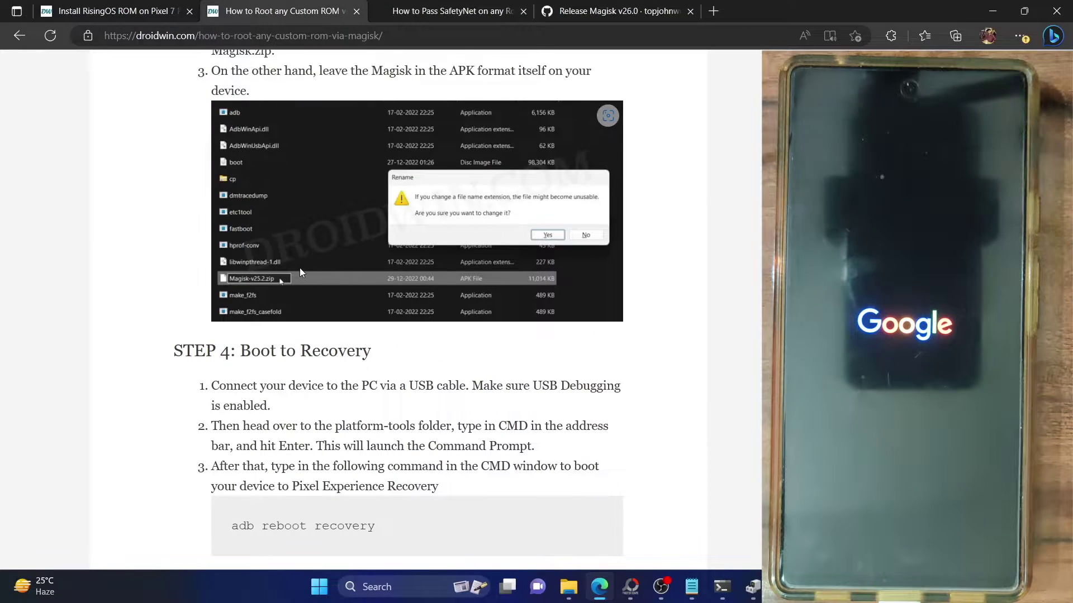
pyautogui.click(441, 12)
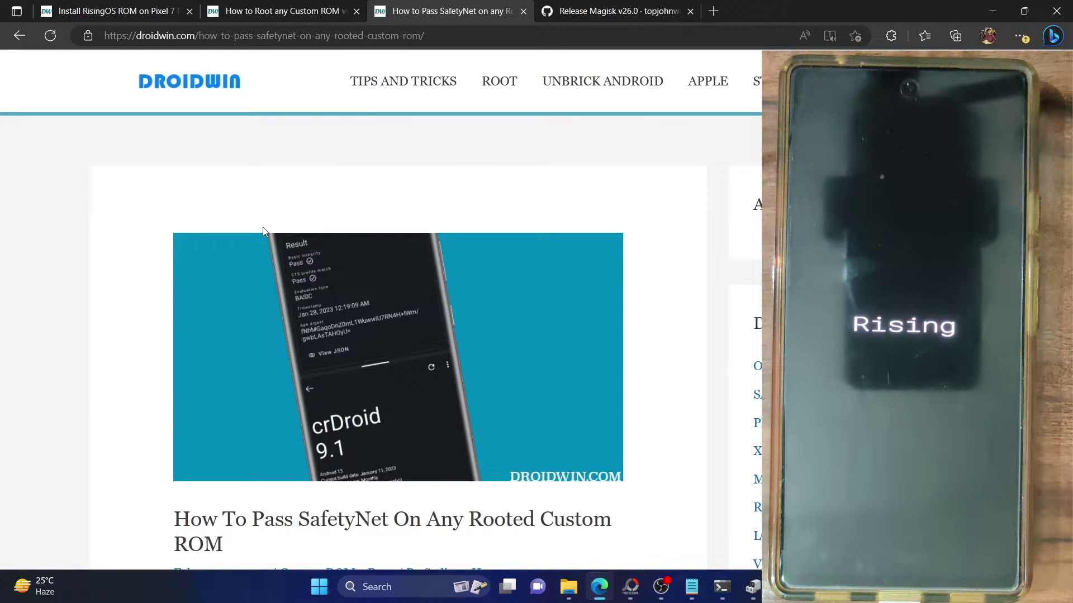
pyautogui.scroll(-15, 263, 227)
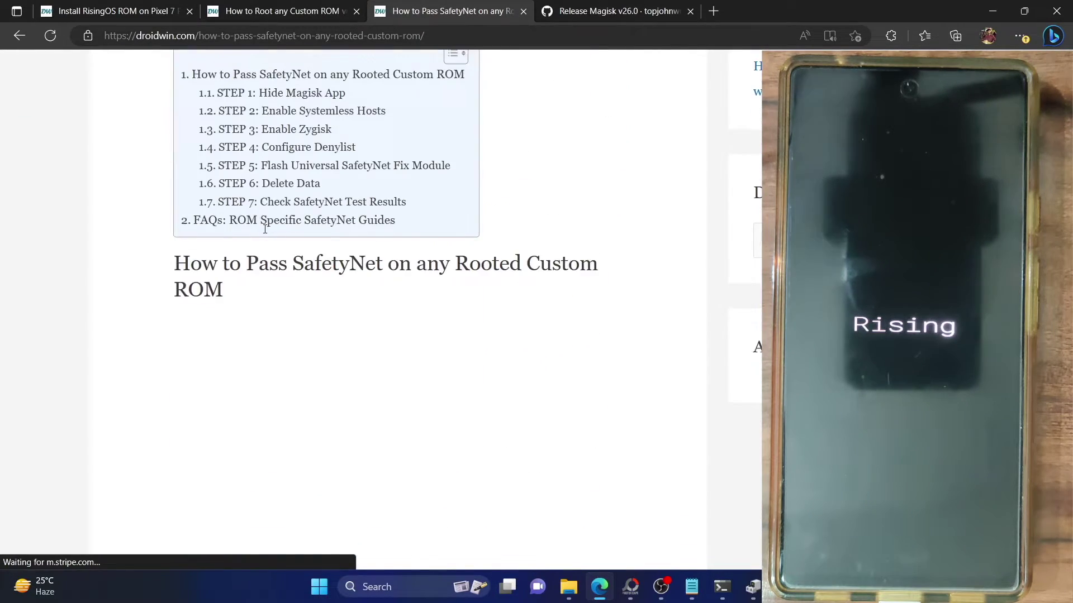
pyautogui.scroll(-12, 265, 229)
pyautogui.scroll(-4, 267, 234)
pyautogui.click(316, 20)
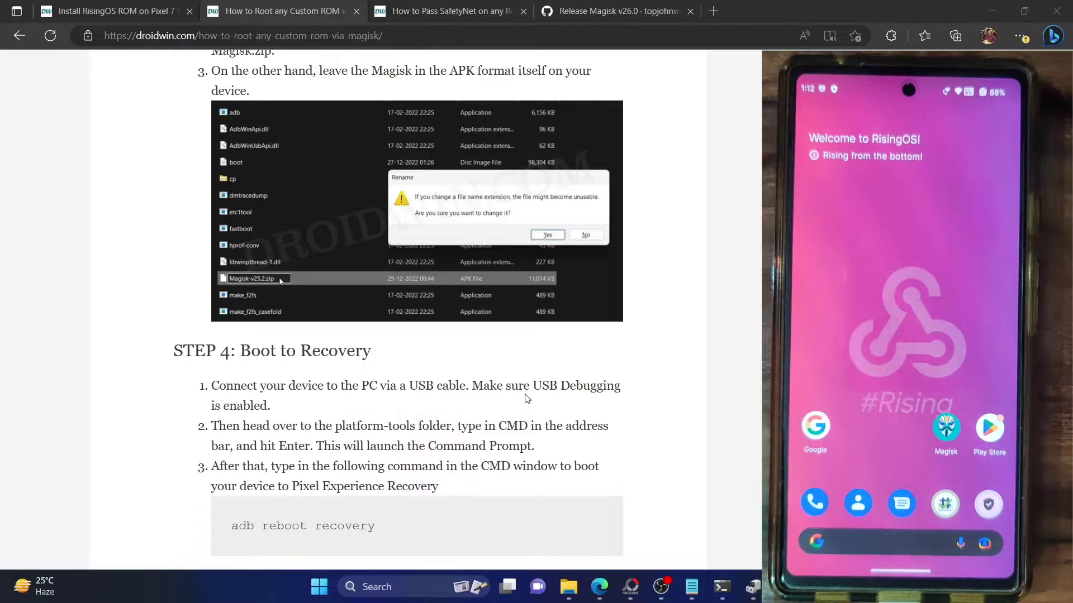
# Step: Scroll up the rooting guide and switch to the How to Pass SafetyNet guide's Step 1
pyautogui.scroll(20, 525, 395)
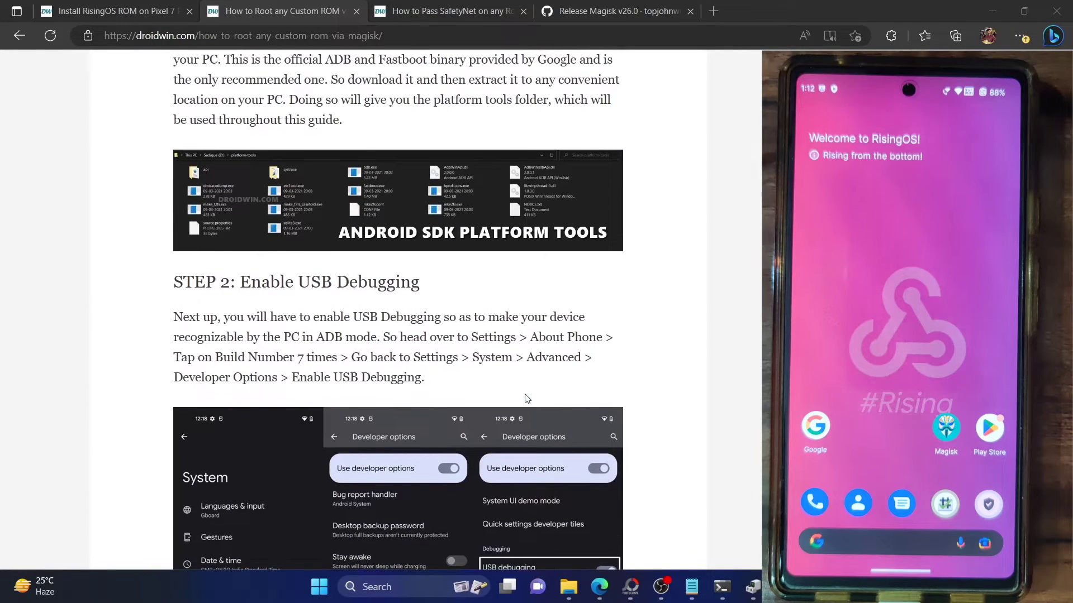
pyautogui.scroll(4, 525, 398)
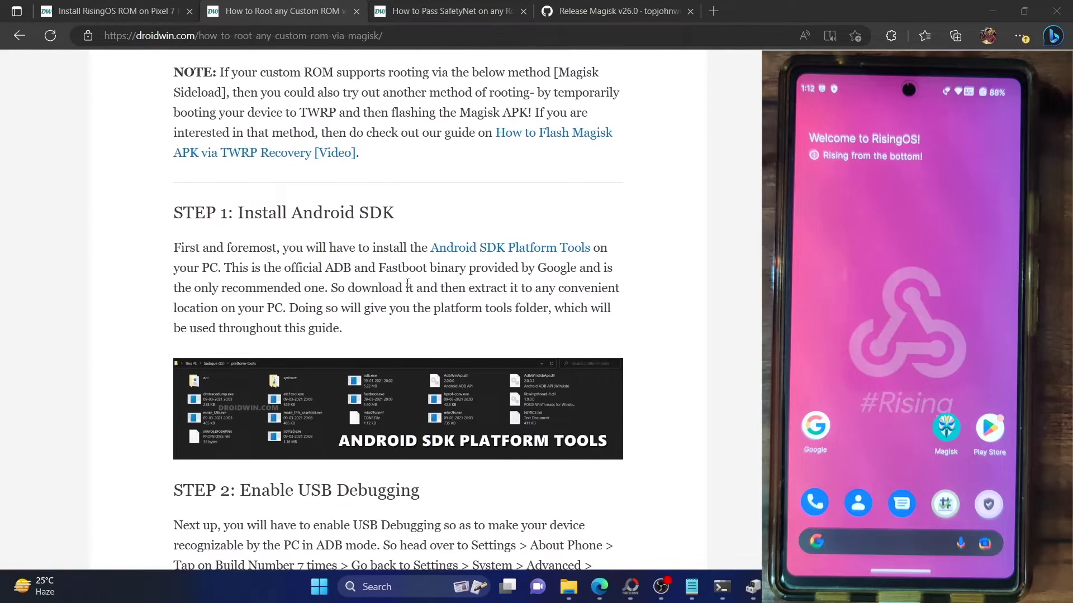
pyautogui.click(455, 3)
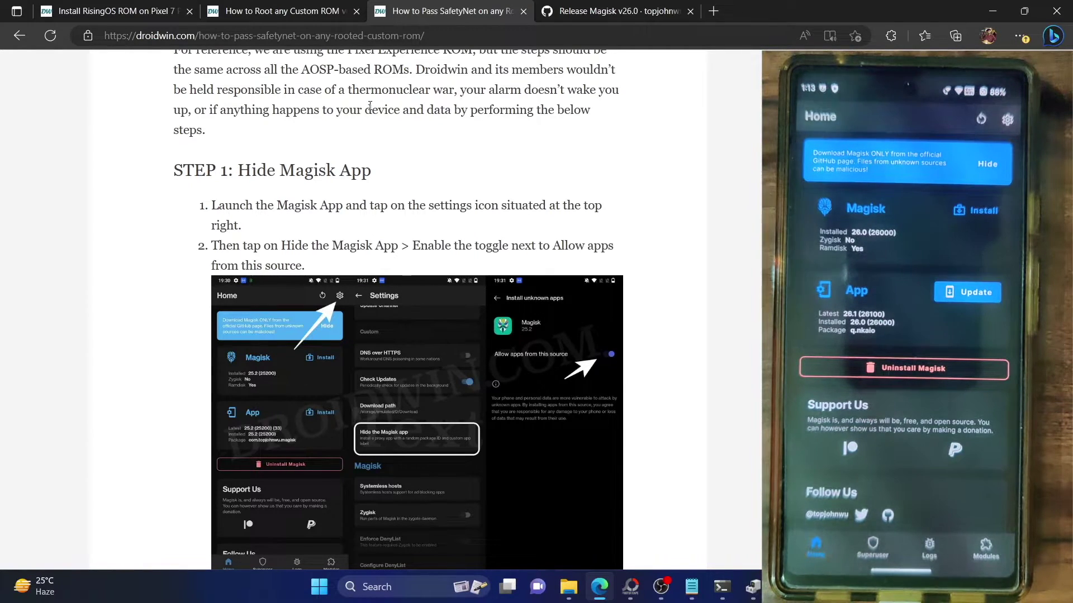
# Step: Scroll the SafetyNet article down to 'STEP 2: Enable Systemless Hosts'
pyautogui.scroll(-8, 369, 105)
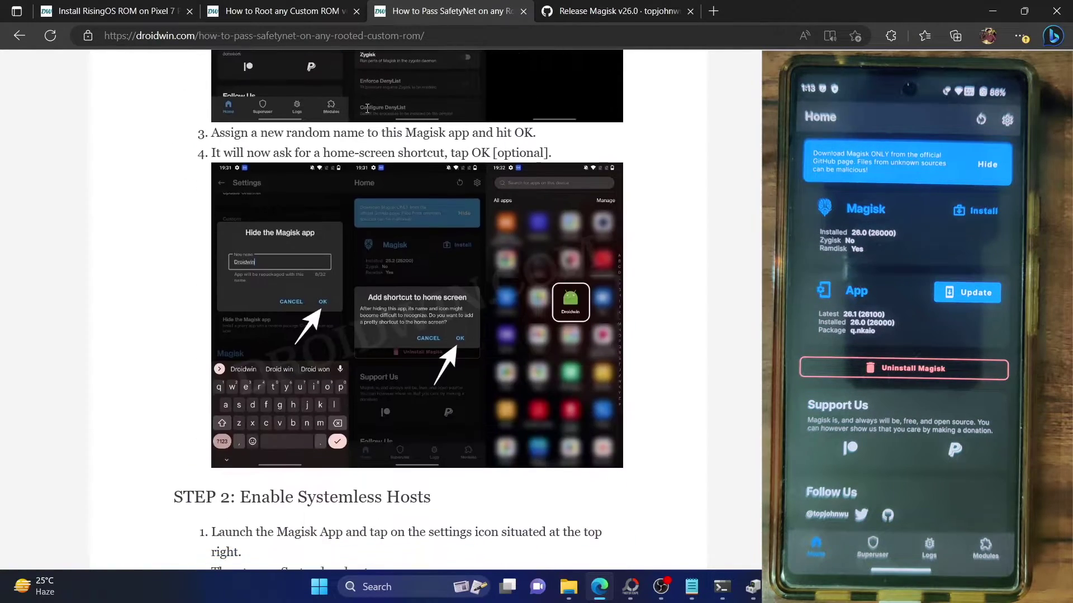
pyautogui.scroll(-3, 367, 108)
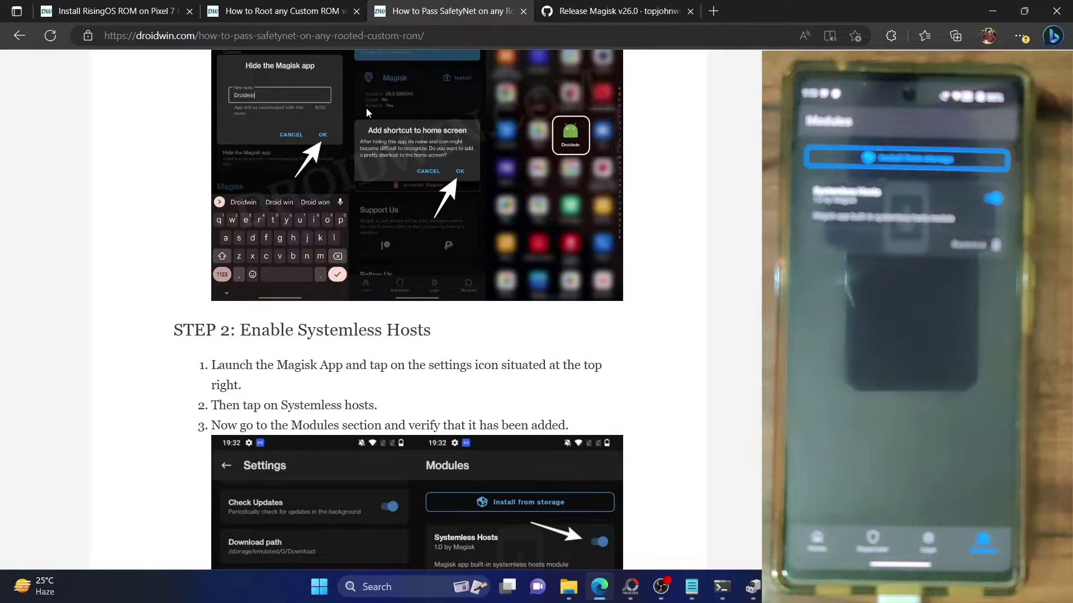
# Step: Scroll further down the SafetyNet article to 'STEP 3: Enable Zygisk' and its screenshots
pyautogui.scroll(-8, 366, 108)
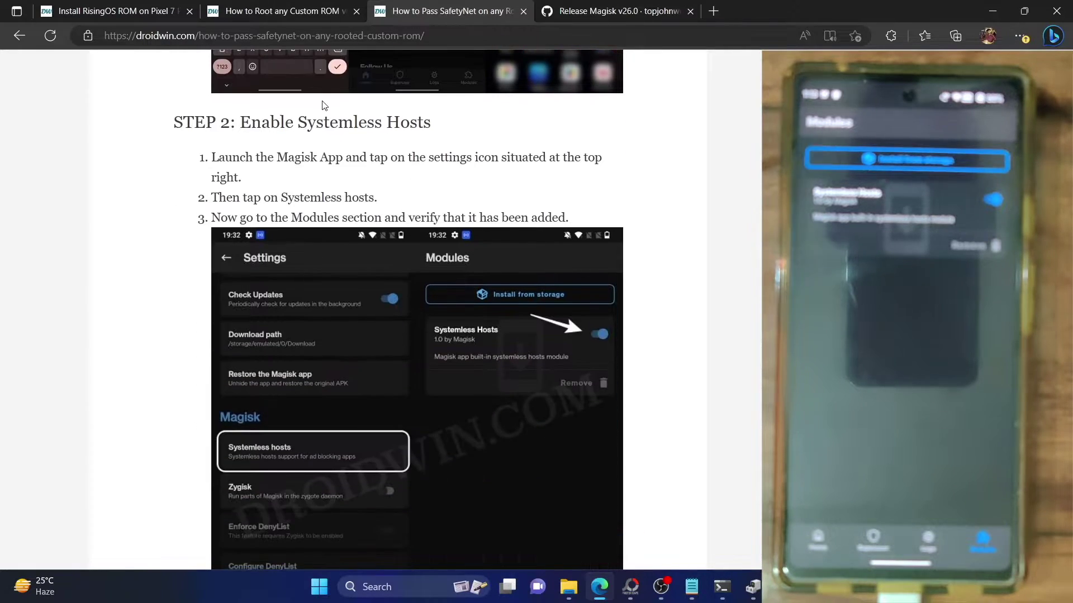
pyautogui.scroll(-3, 324, 162)
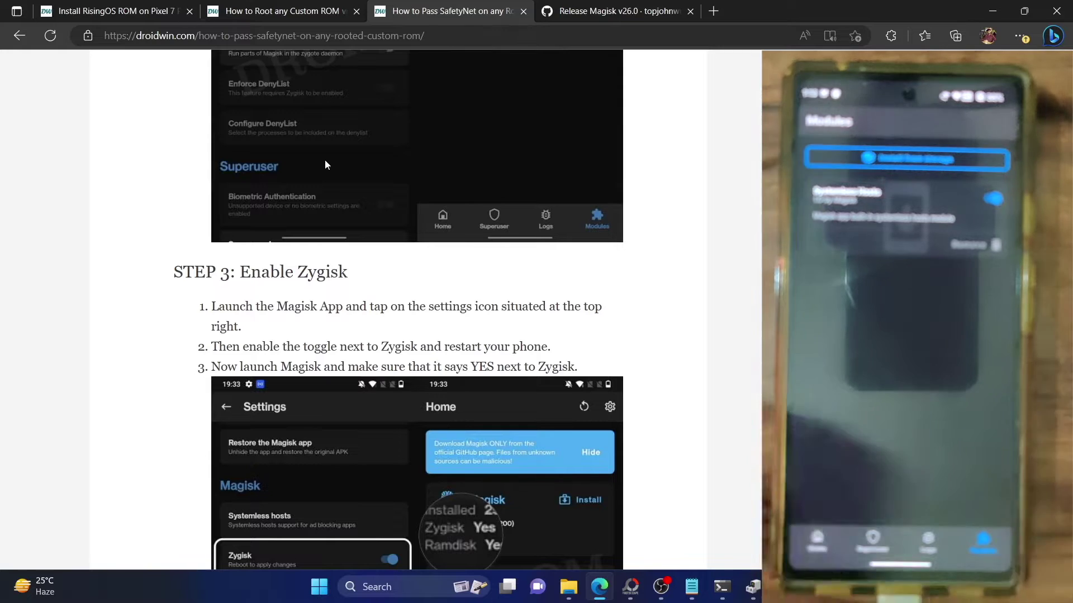